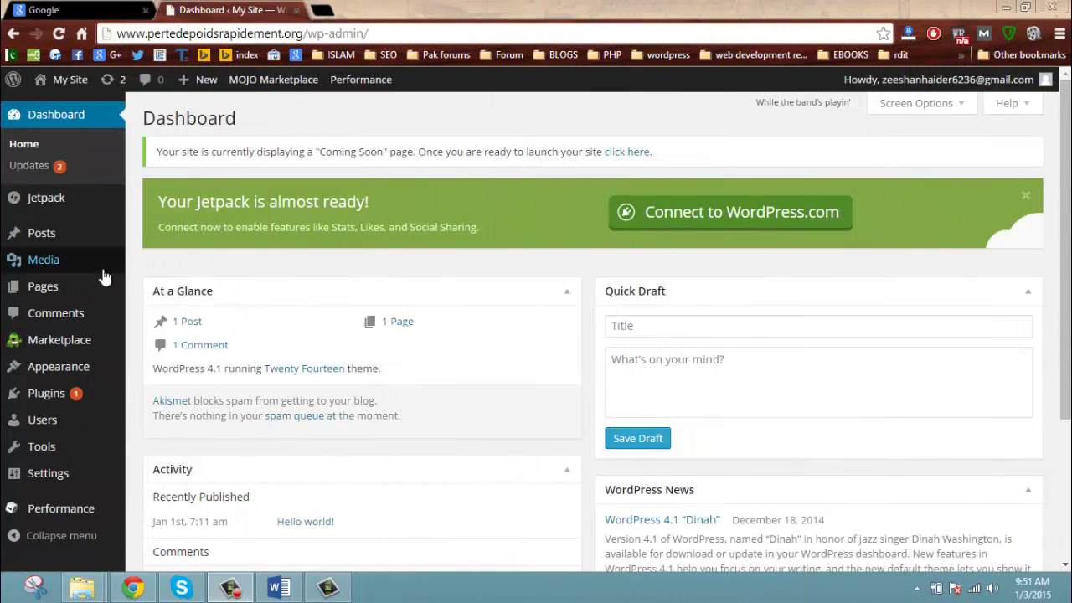
- Open the General settings and look through the available Site Language choices
{"action": "mouse_move", "coordinate": [69, 438]}
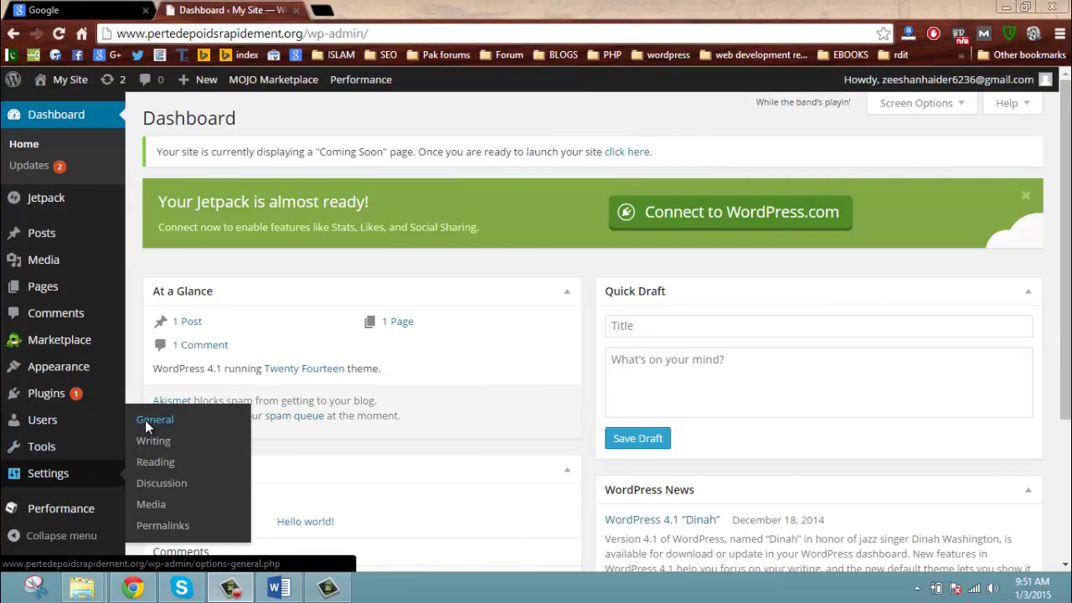
{"action": "left_click", "coordinate": [144, 421]}
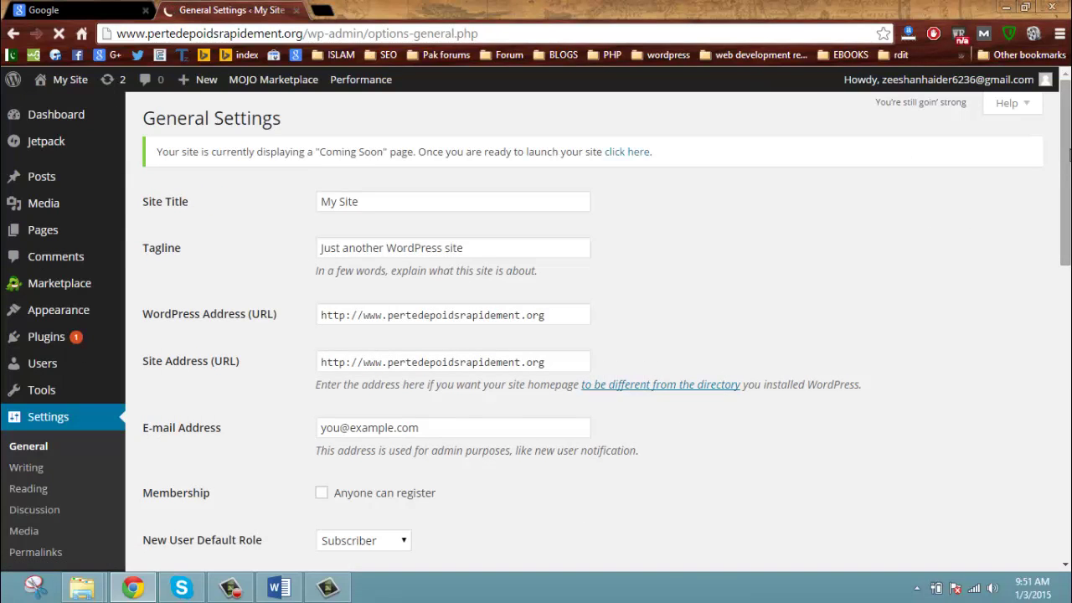
{"action": "scroll", "coordinate": [1058, 172], "scroll_direction": "down", "scroll_amount": 3}
{"action": "scroll", "coordinate": [1060, 226], "scroll_direction": "down", "scroll_amount": 5}
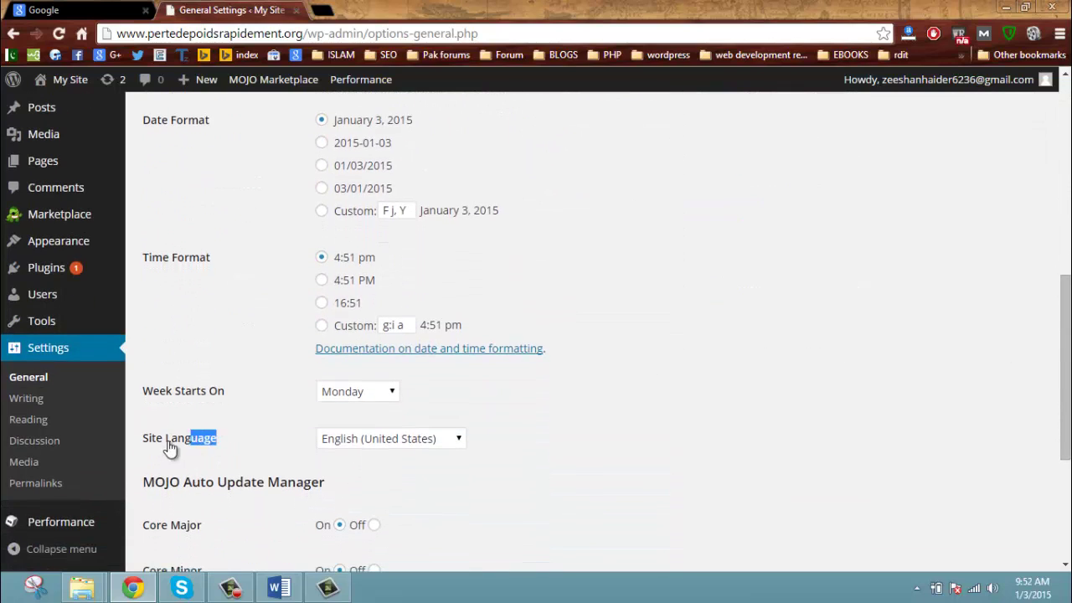
{"action": "left_click_drag", "start_coordinate": [168, 448], "coordinate": [143, 452]}
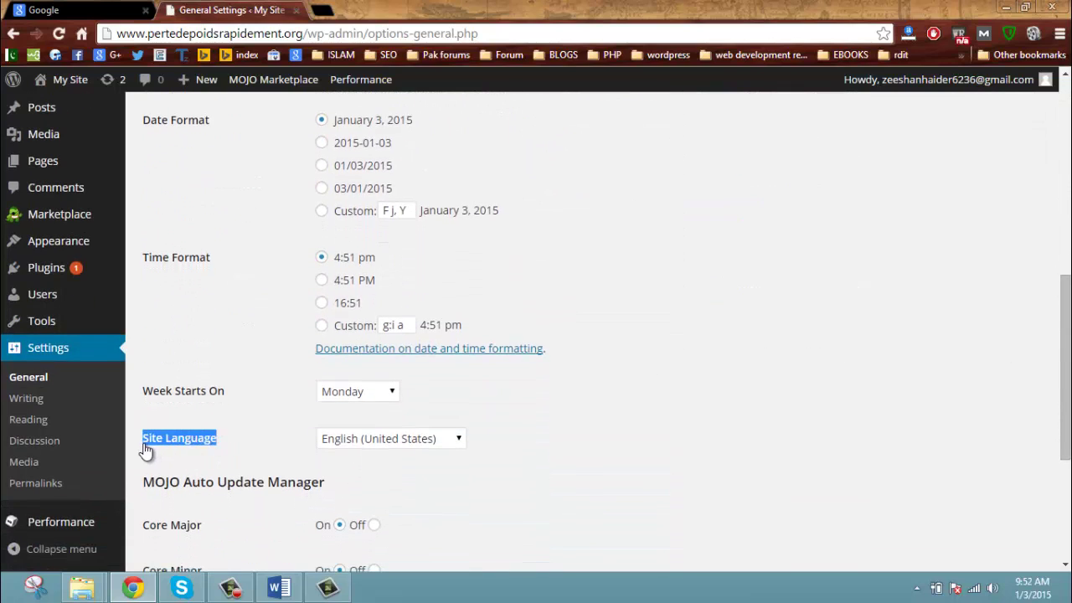
{"action": "left_click", "coordinate": [452, 442]}
{"action": "left_click_drag", "start_coordinate": [462, 249], "coordinate": [449, 221]}
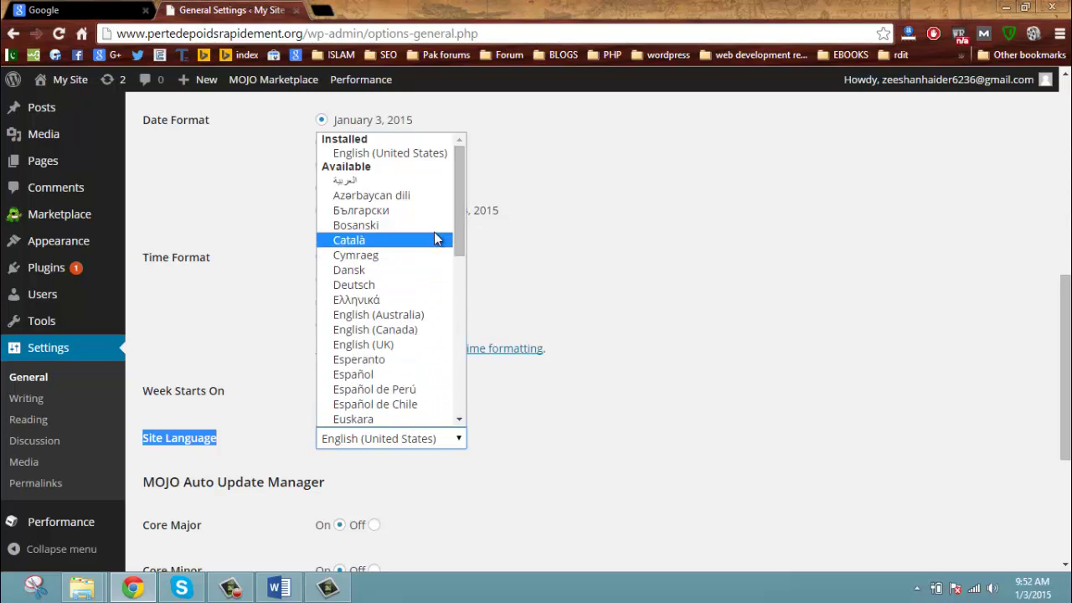
{"action": "left_click_drag", "start_coordinate": [456, 218], "coordinate": [456, 302]}
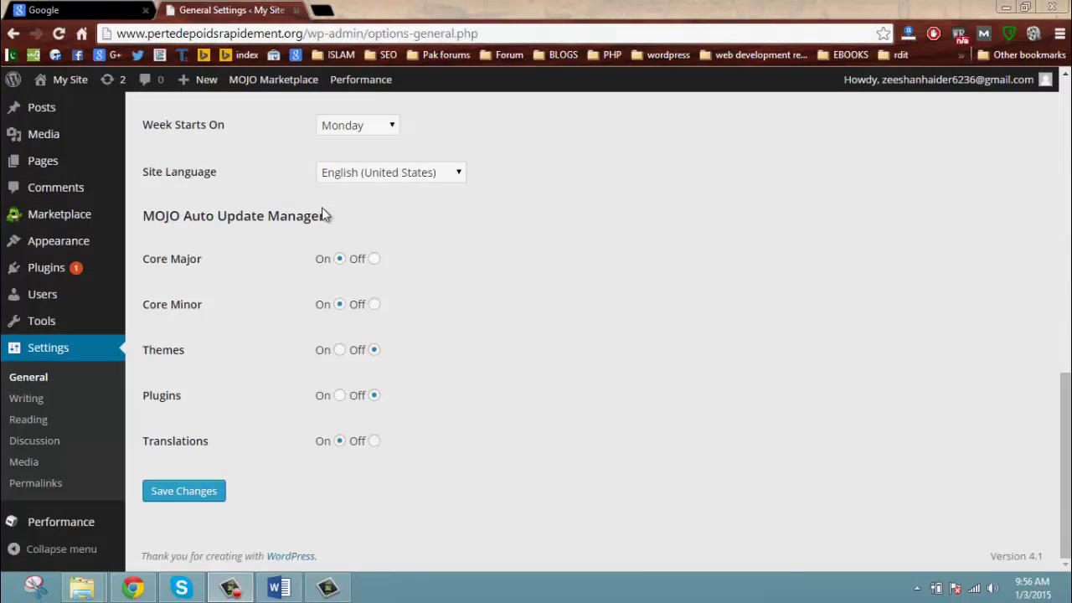
{"action": "left_click_drag", "start_coordinate": [220, 174], "coordinate": [153, 181]}
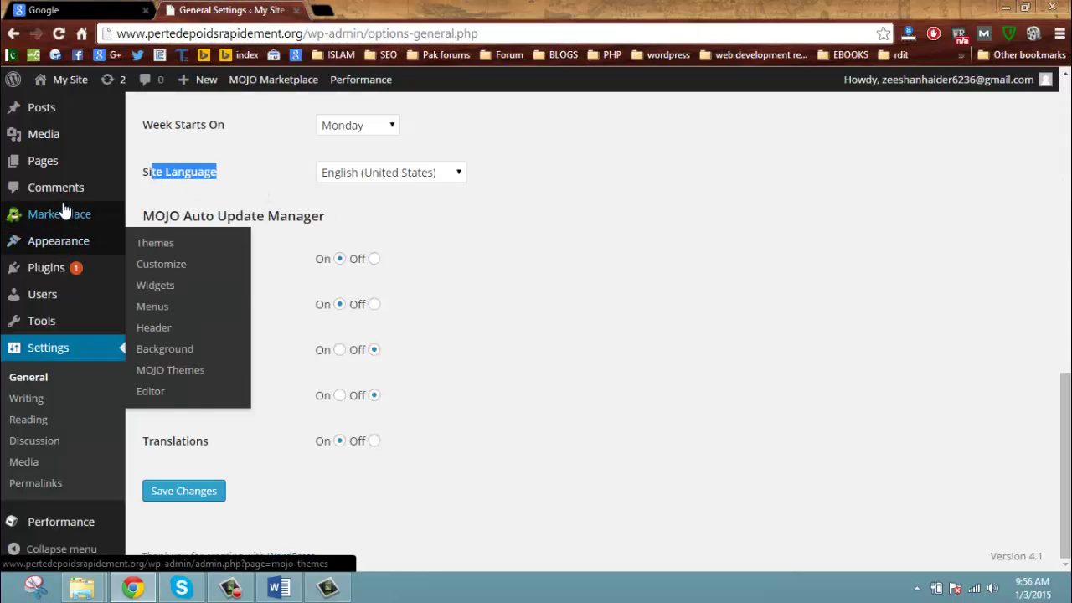
- Open the list of installed plugins and review its entries, including the W3 Total Cache update notes
{"action": "mouse_move", "coordinate": [17, 265]}
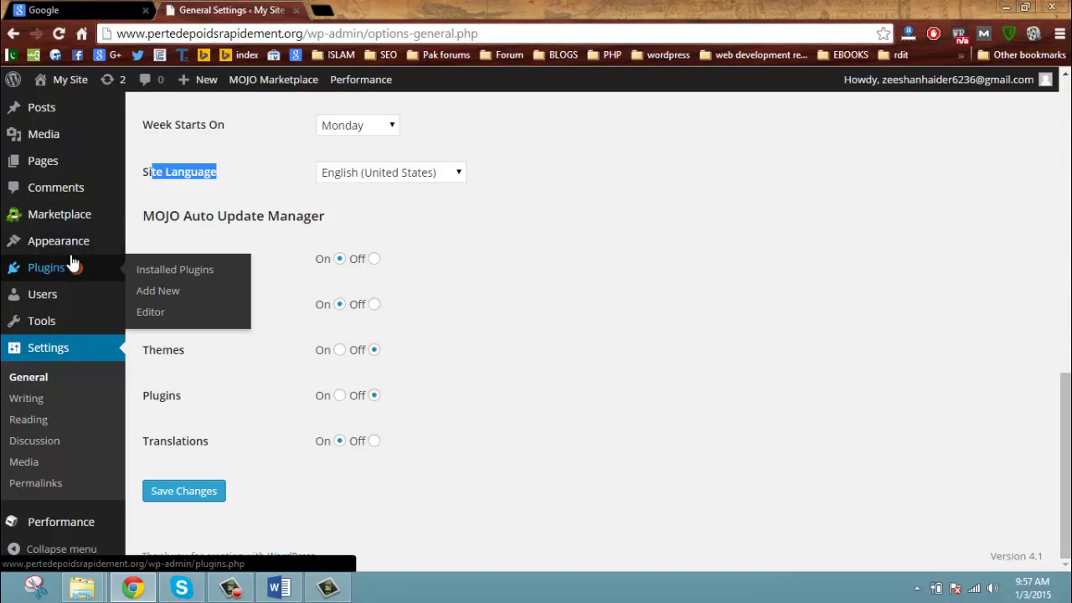
{"action": "left_click", "coordinate": [171, 271]}
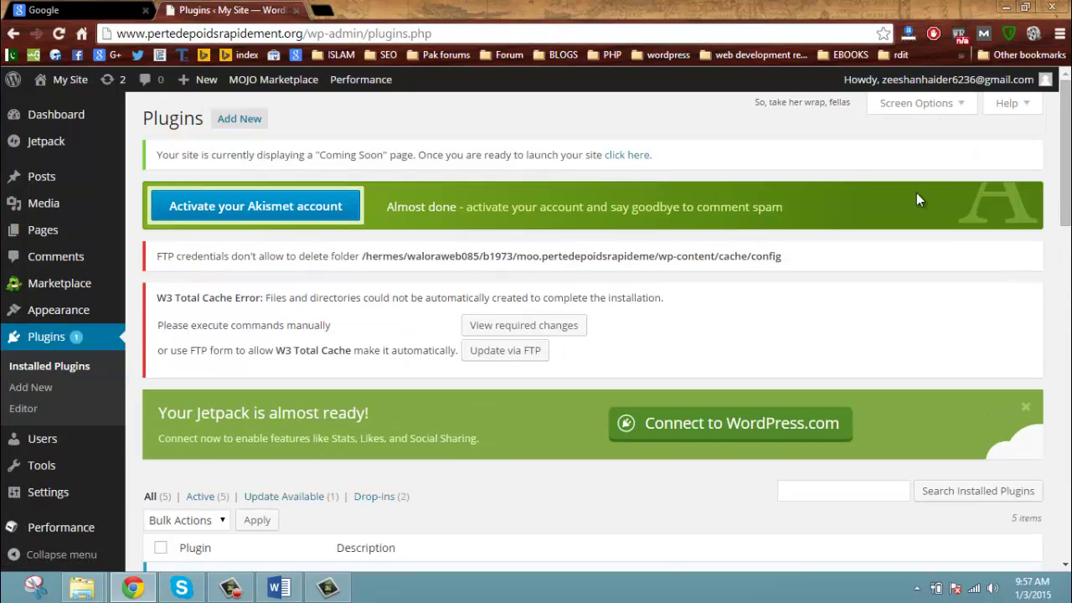
{"action": "scroll", "coordinate": [916, 199], "scroll_direction": "down", "scroll_amount": 3}
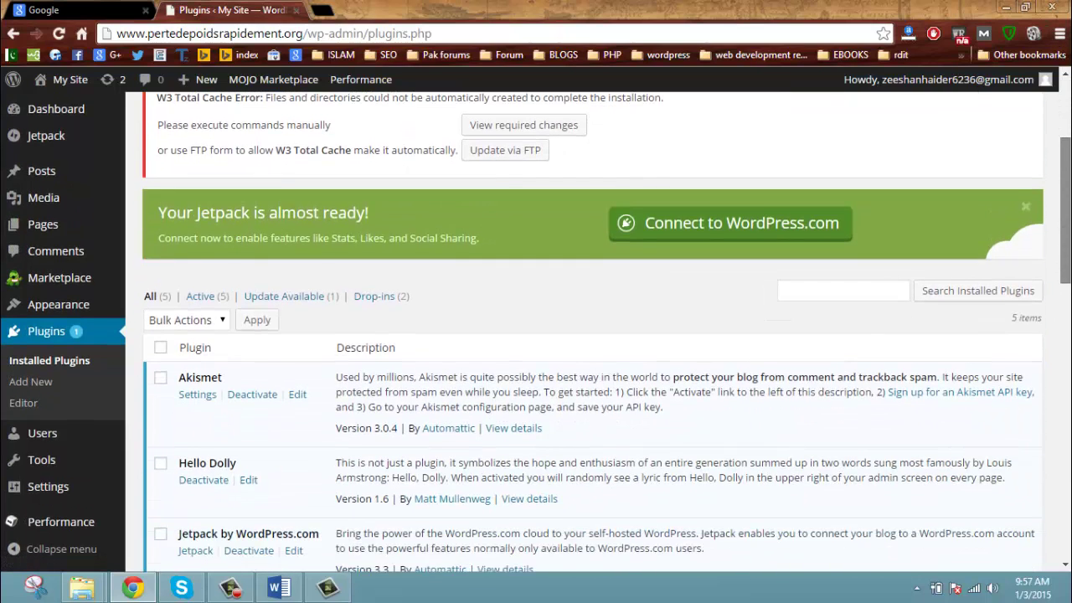
{"action": "scroll", "coordinate": [451, 333], "scroll_direction": "down", "scroll_amount": 4}
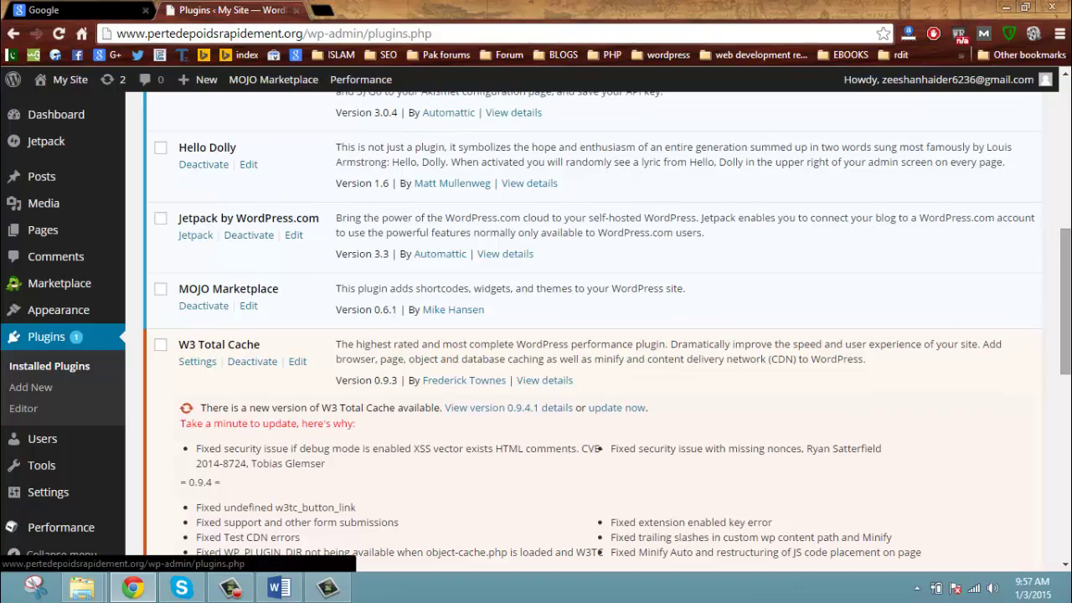
{"action": "scroll", "coordinate": [587, 335], "scroll_direction": "down", "scroll_amount": 9}
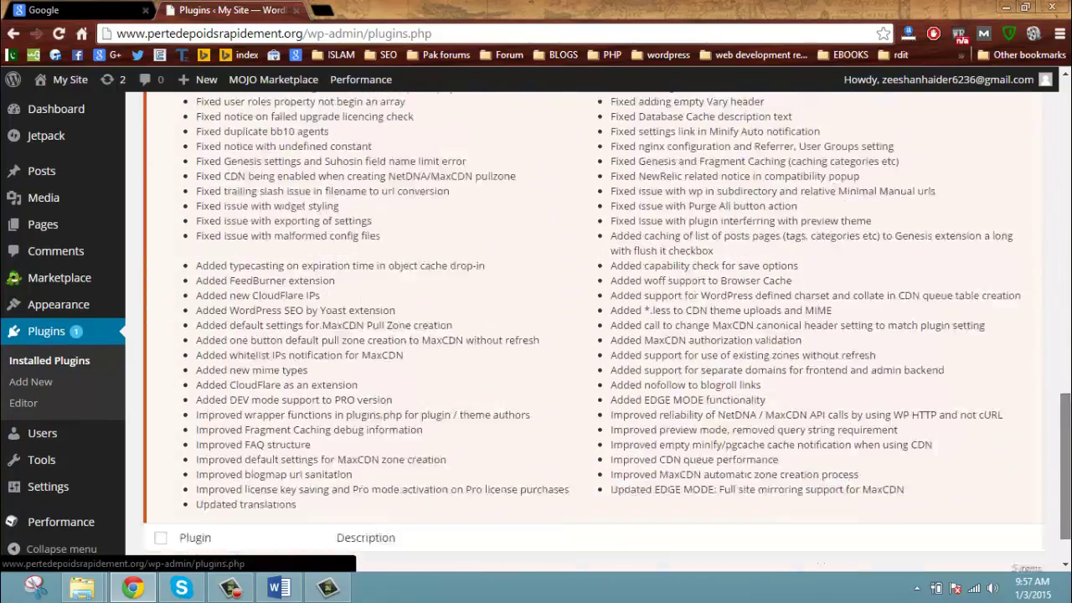
{"action": "scroll", "coordinate": [586, 335], "scroll_direction": "up", "scroll_amount": 15}
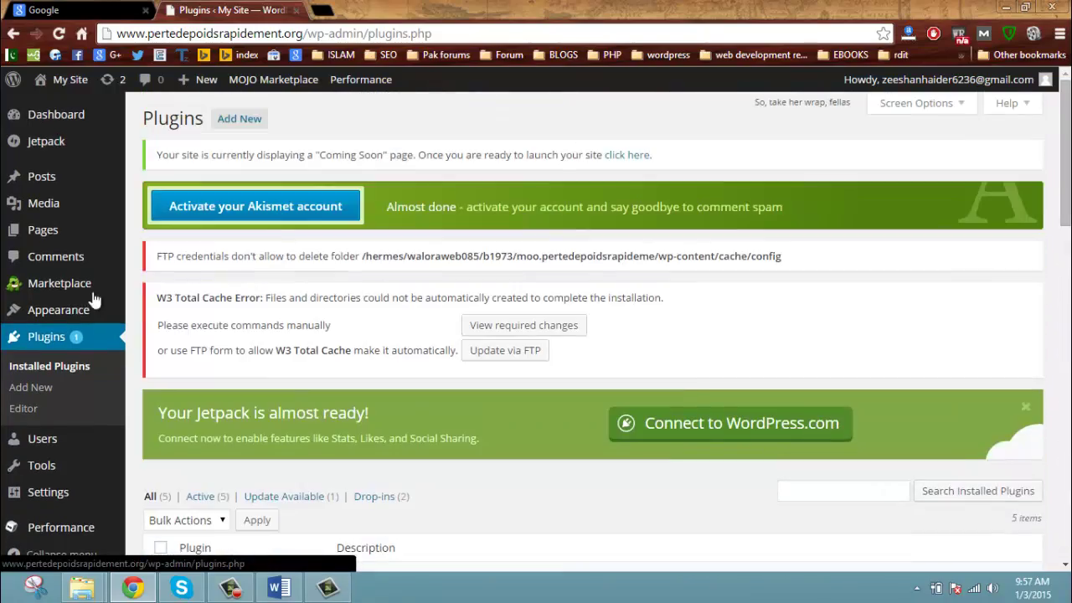
- Open the site's themes and read the description and tags of the Twenty Thirteen theme
{"action": "mouse_move", "coordinate": [83, 307]}
{"action": "left_click", "coordinate": [149, 310]}
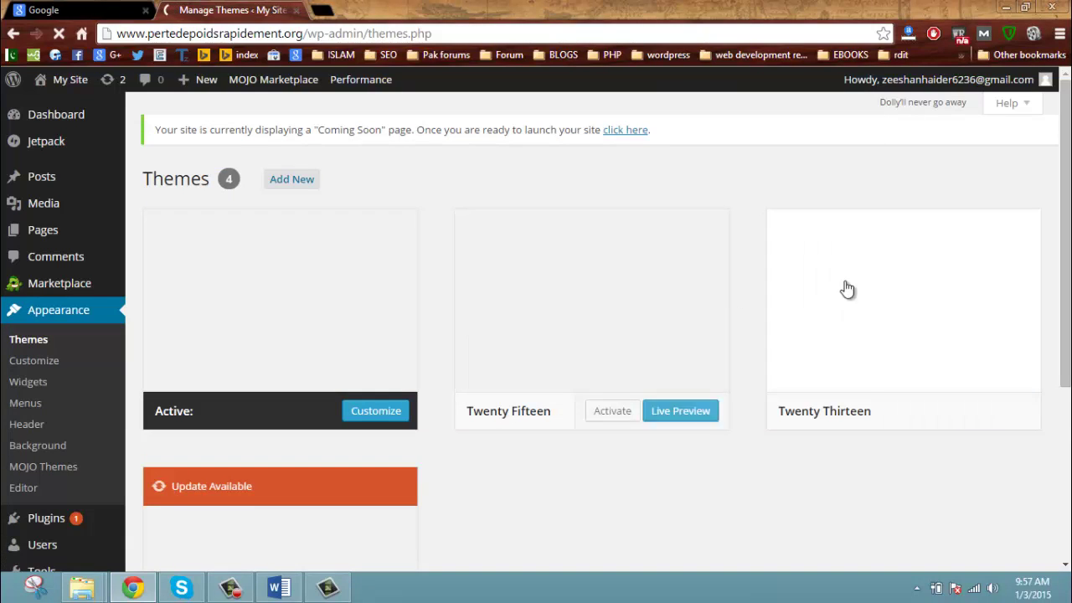
{"action": "left_click", "coordinate": [836, 269]}
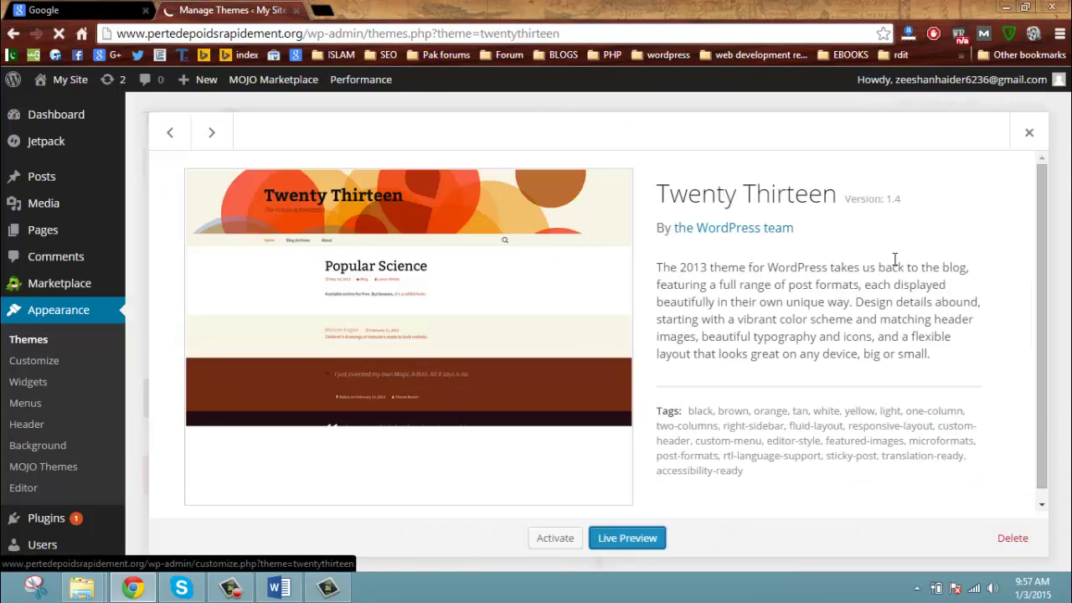
{"action": "left_click_drag", "start_coordinate": [657, 266], "coordinate": [785, 327]}
{"action": "left_click_drag", "start_coordinate": [786, 328], "coordinate": [868, 497]}
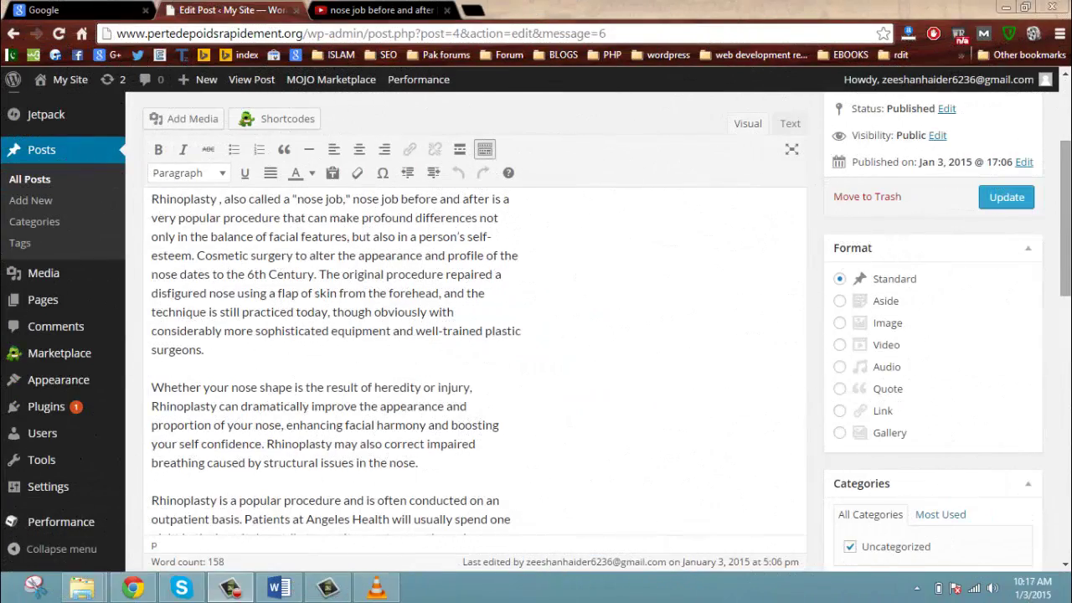
- Review the title, body text and embedded video of the "nose job before and after | Rhinoplasty" post
{"action": "scroll", "coordinate": [536, 335], "scroll_direction": "up", "scroll_amount": 3}
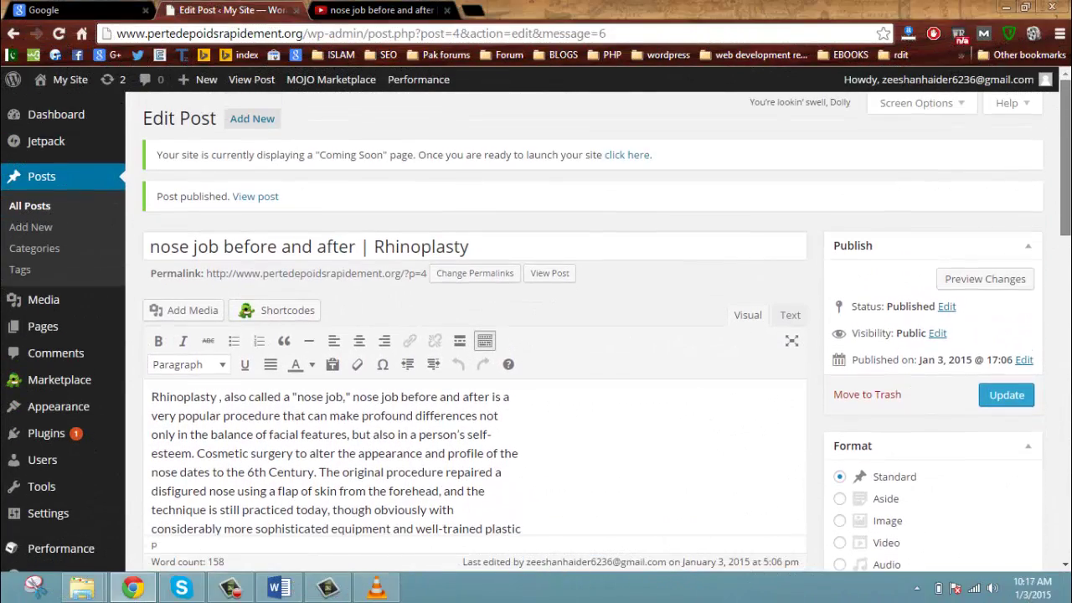
{"action": "scroll", "coordinate": [1069, 182], "scroll_direction": "down", "scroll_amount": 5}
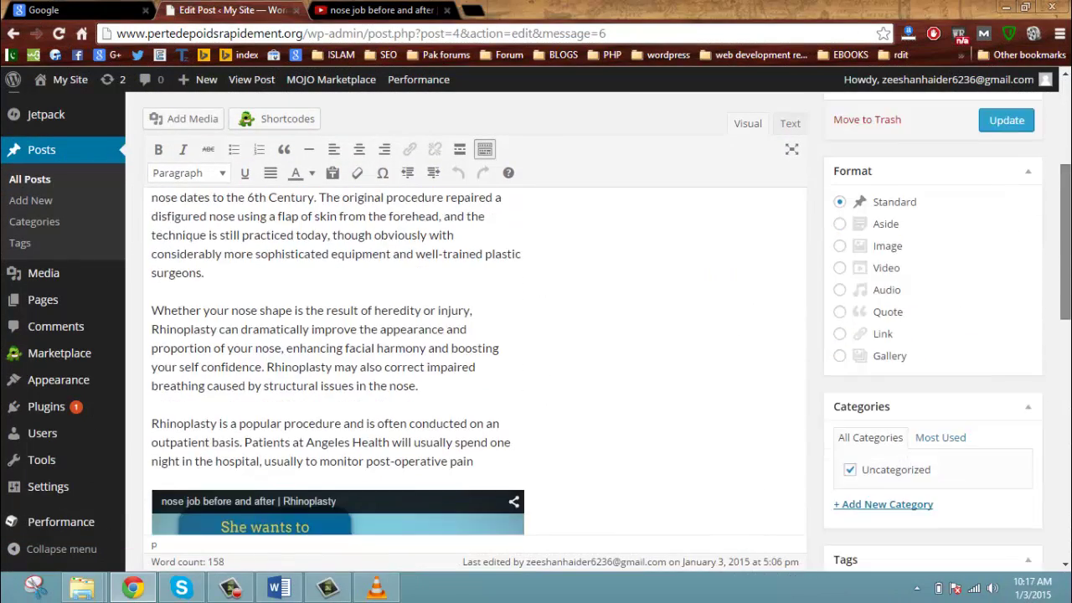
{"action": "left_click_drag", "start_coordinate": [1067, 347], "coordinate": [1063, 369]}
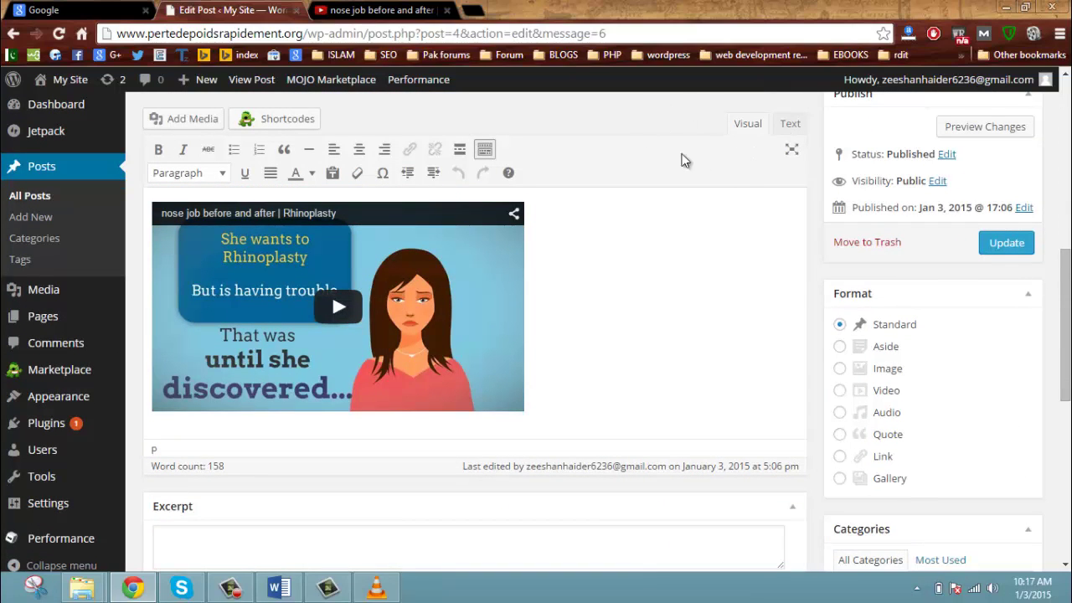
- Try out the distraction-free writing mode in the post editor and return to the normal view
{"action": "left_click", "coordinate": [792, 150]}
{"action": "left_click", "coordinate": [796, 154]}
{"action": "left_click_drag", "start_coordinate": [1064, 272], "coordinate": [1057, 108]}
{"action": "scroll", "coordinate": [1057, 108], "scroll_direction": "down", "scroll_amount": 3}
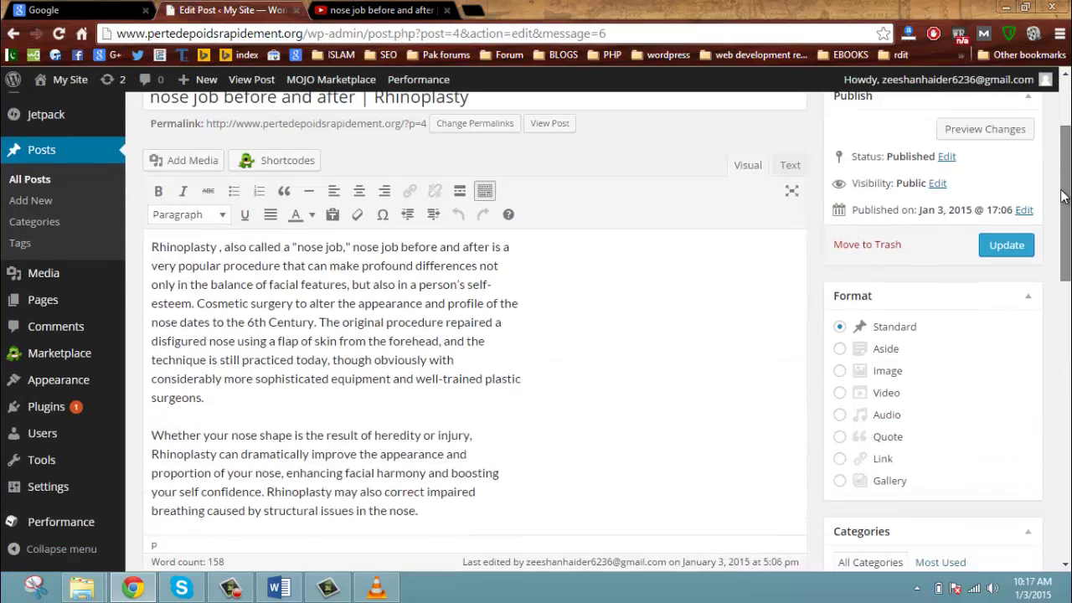
{"action": "left_click", "coordinate": [791, 151]}
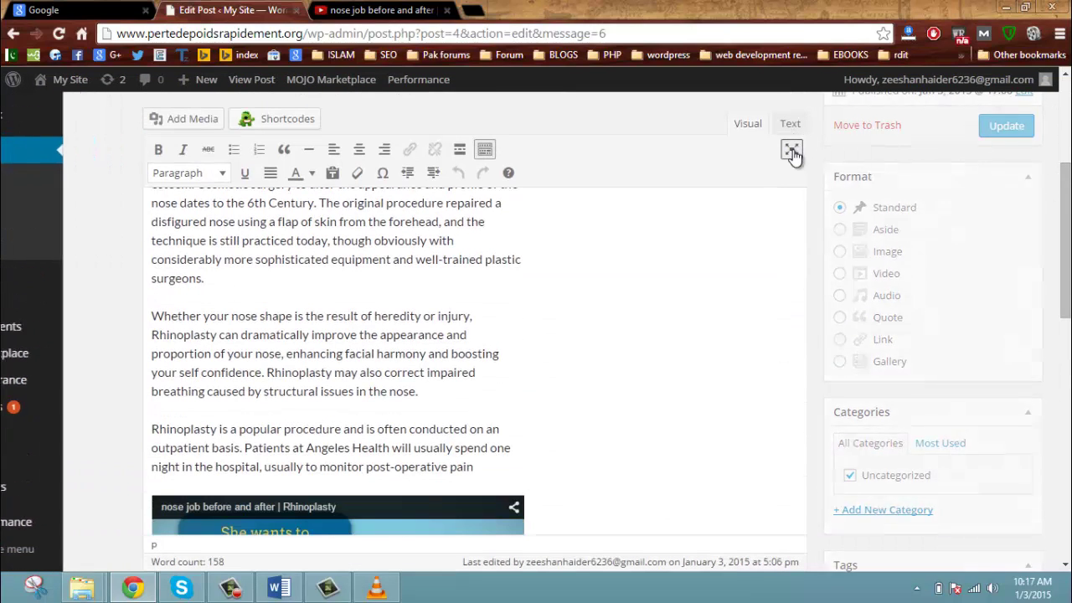
{"action": "left_click", "coordinate": [791, 151]}
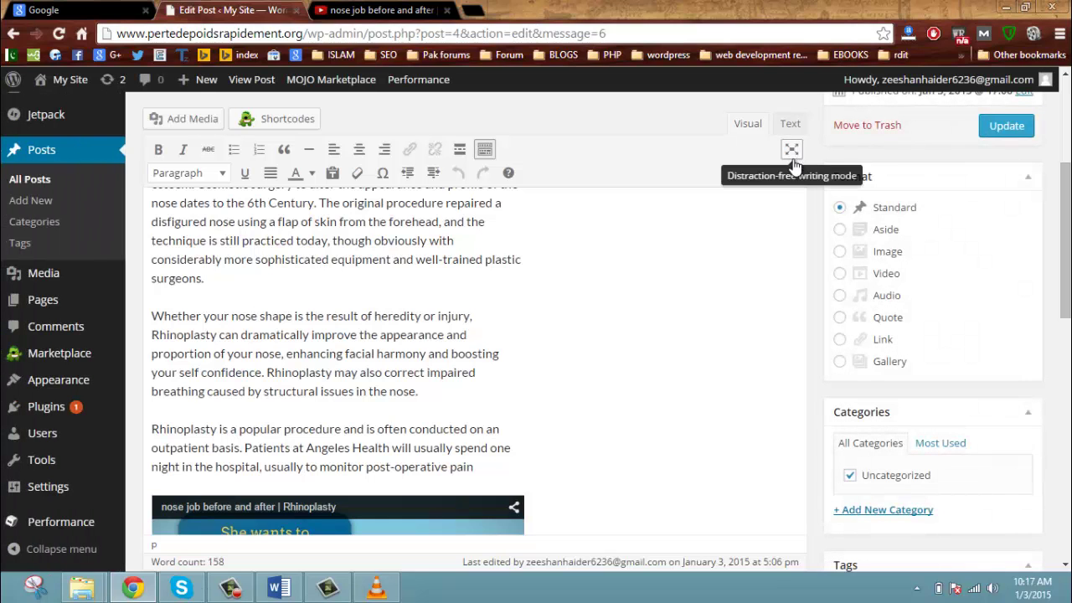
- Copy the web address of the nose job video from its YouTube page and return to the post editor
{"action": "scroll", "coordinate": [557, 217], "scroll_direction": "down", "scroll_amount": 3}
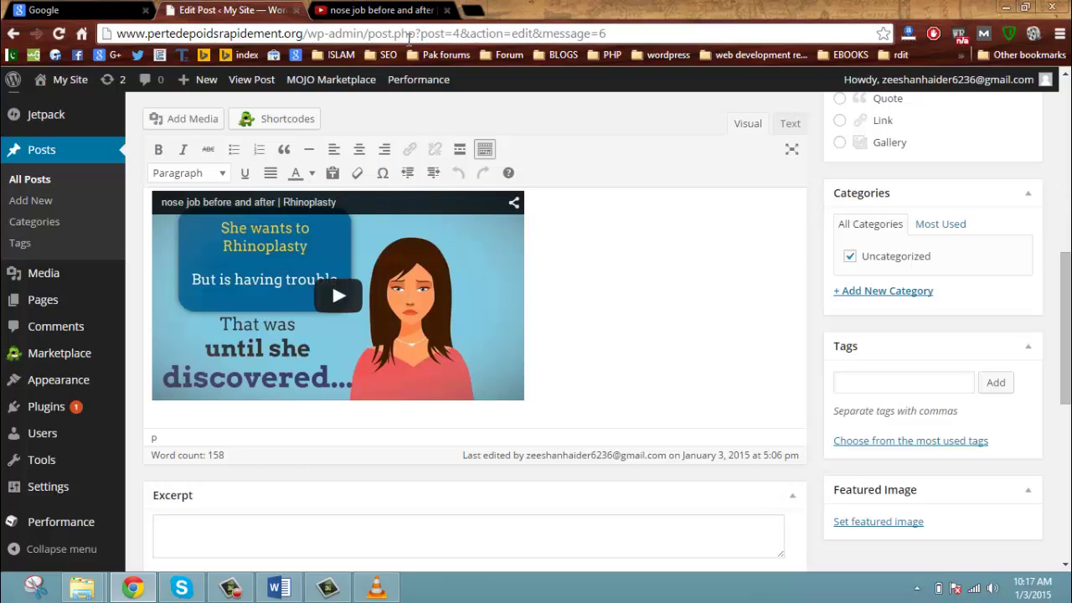
{"action": "left_click", "coordinate": [390, 9]}
{"action": "left_click", "coordinate": [358, 33]}
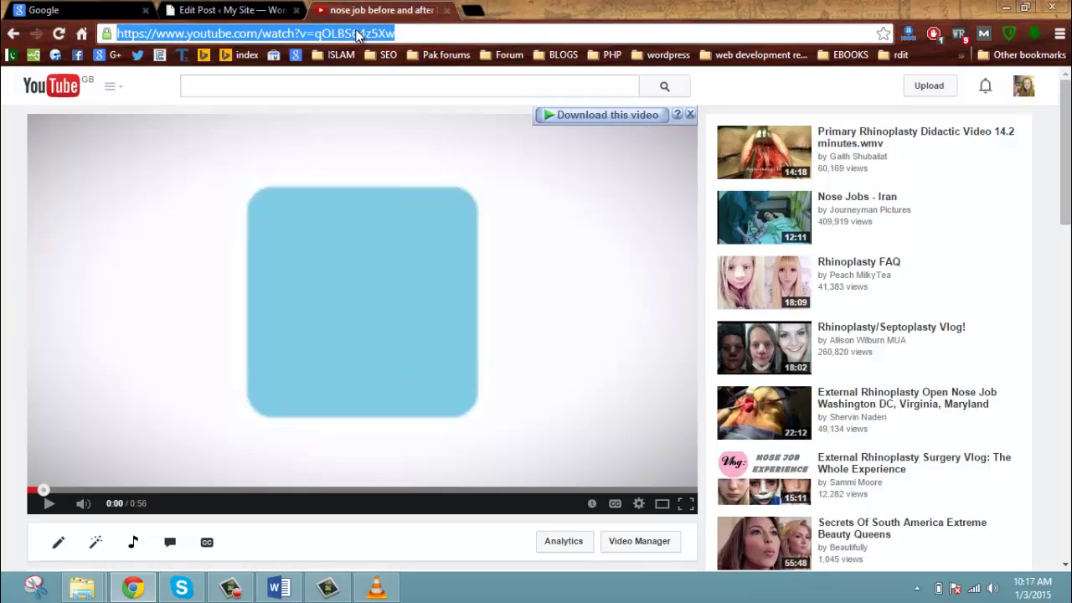
{"action": "right_click", "coordinate": [358, 33]}
{"action": "left_click", "coordinate": [382, 86]}
{"action": "left_click", "coordinate": [229, 9]}
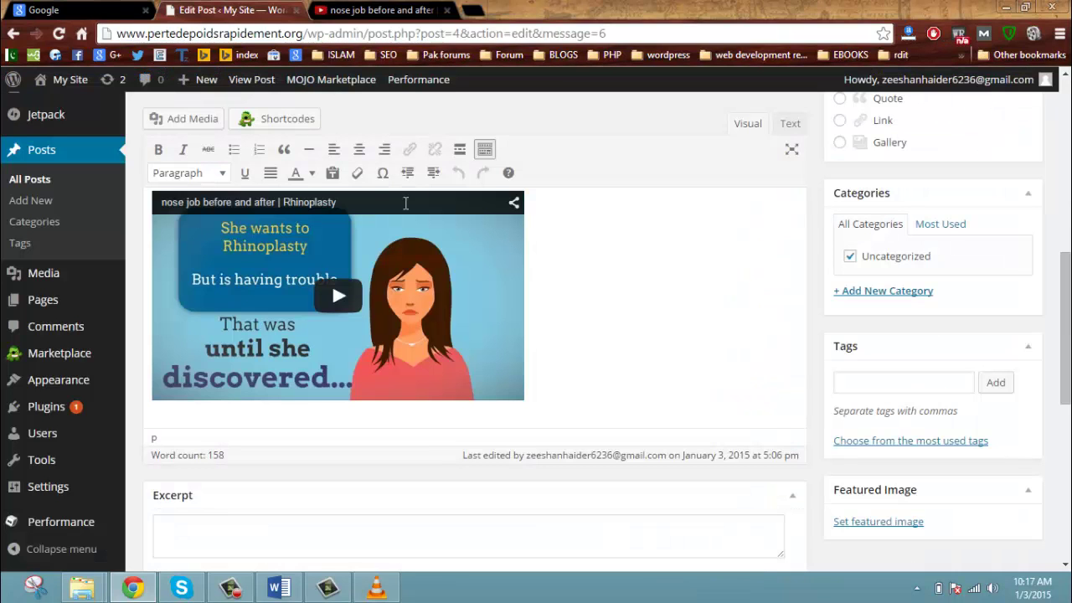
- View the Insert from URL form for adding media to the post, and close it without inserting anything
{"action": "left_click", "coordinate": [187, 121]}
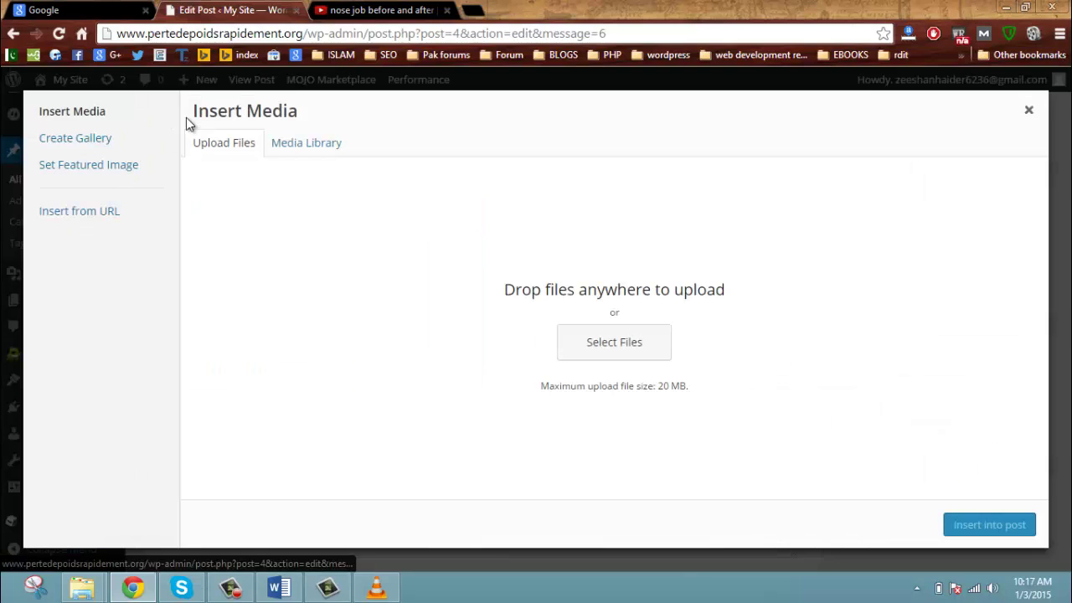
{"action": "left_click", "coordinate": [74, 214]}
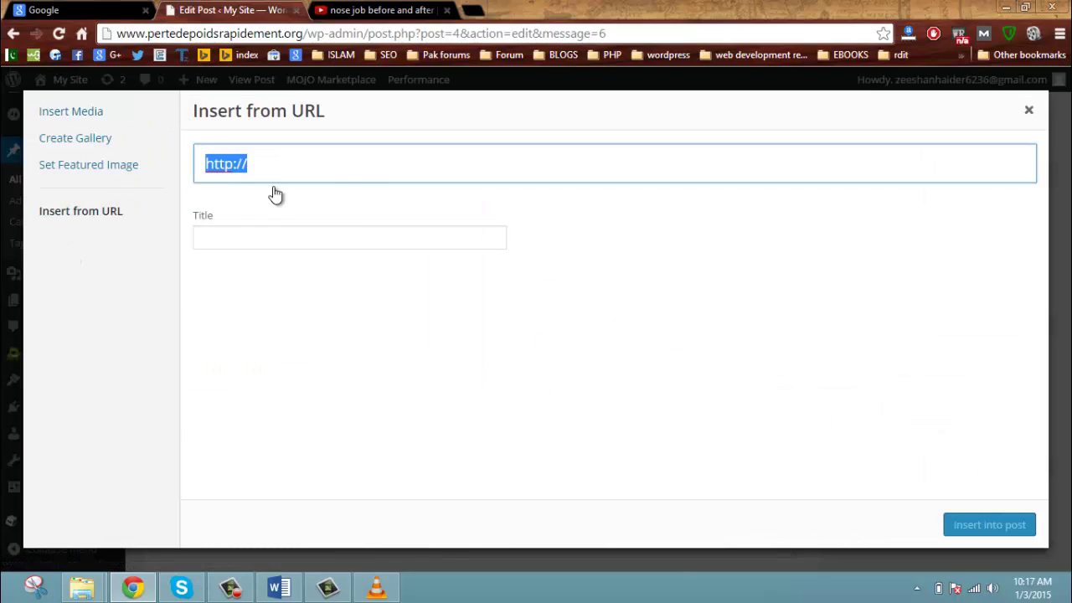
{"action": "left_click", "coordinate": [1026, 116]}
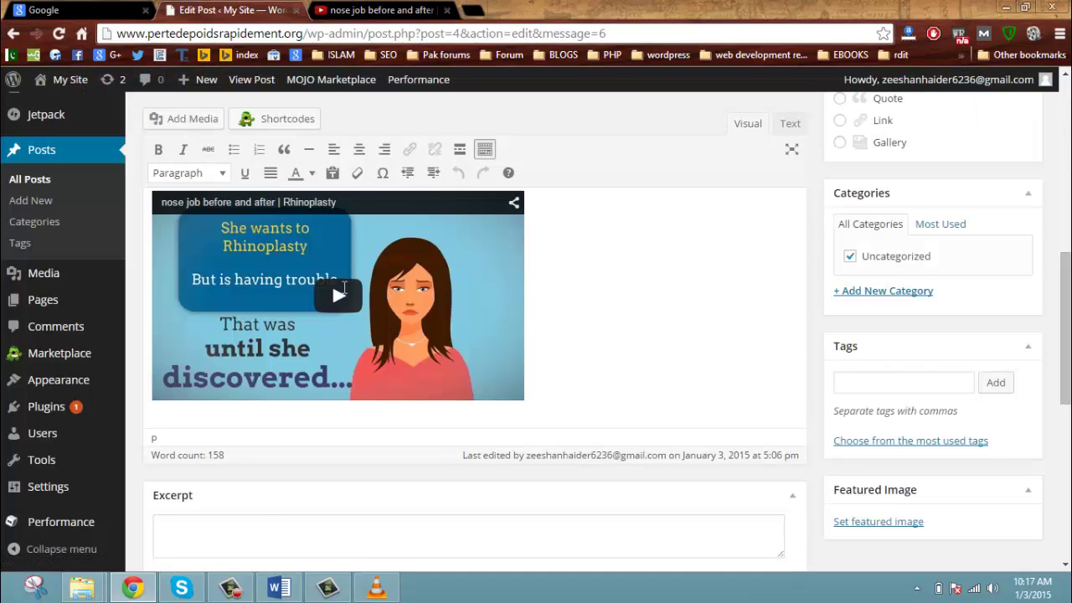
- Play the embedded nose job video inside the post editor and pause it
{"action": "left_click", "coordinate": [339, 299]}
{"action": "left_click", "coordinate": [340, 295]}
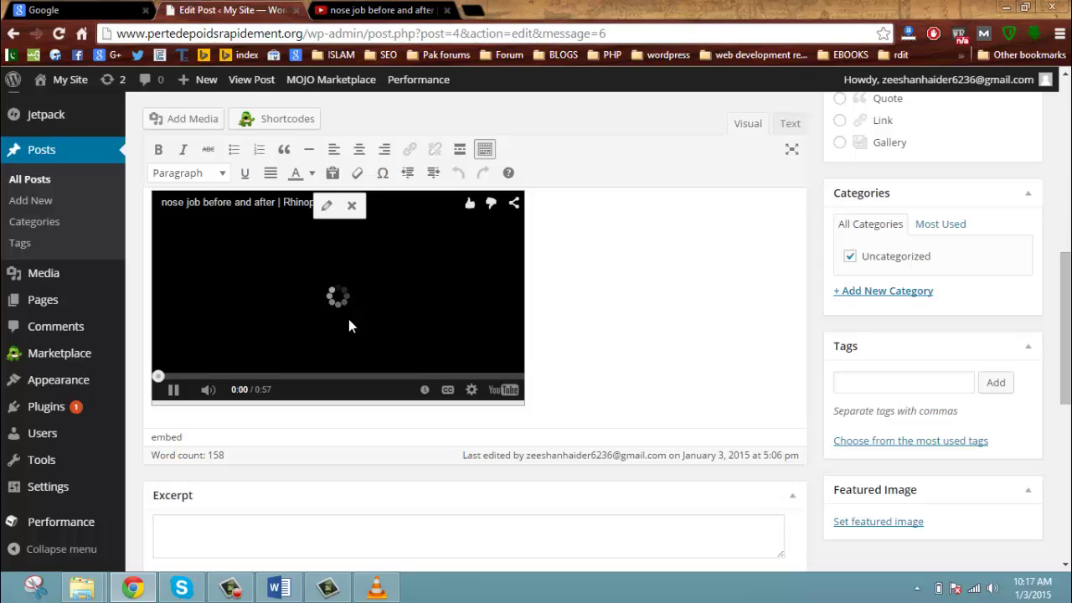
{"action": "left_click", "coordinate": [342, 300]}
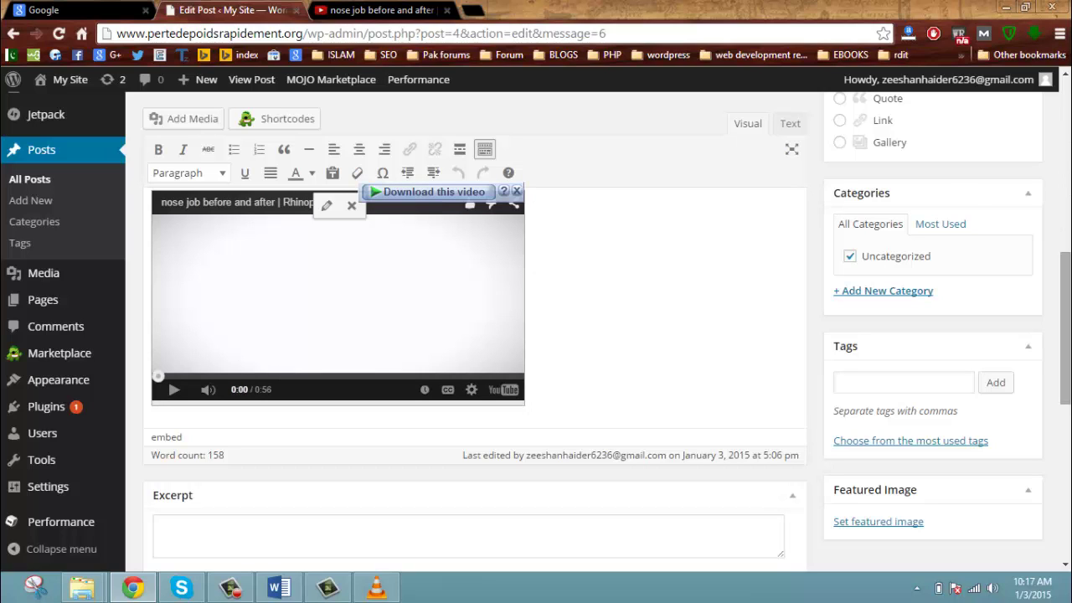
- View the web address settings of the embedded nose job video and close them without changing anything
{"action": "scroll", "coordinate": [1067, 256], "scroll_direction": "up", "scroll_amount": 5}
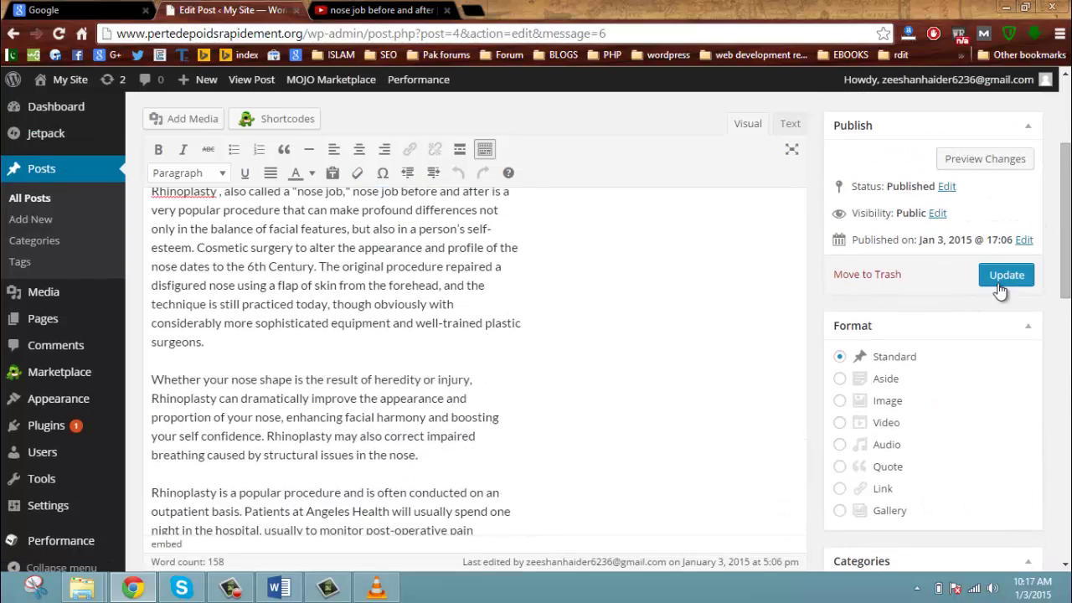
{"action": "scroll", "coordinate": [1068, 351], "scroll_direction": "down", "scroll_amount": 5}
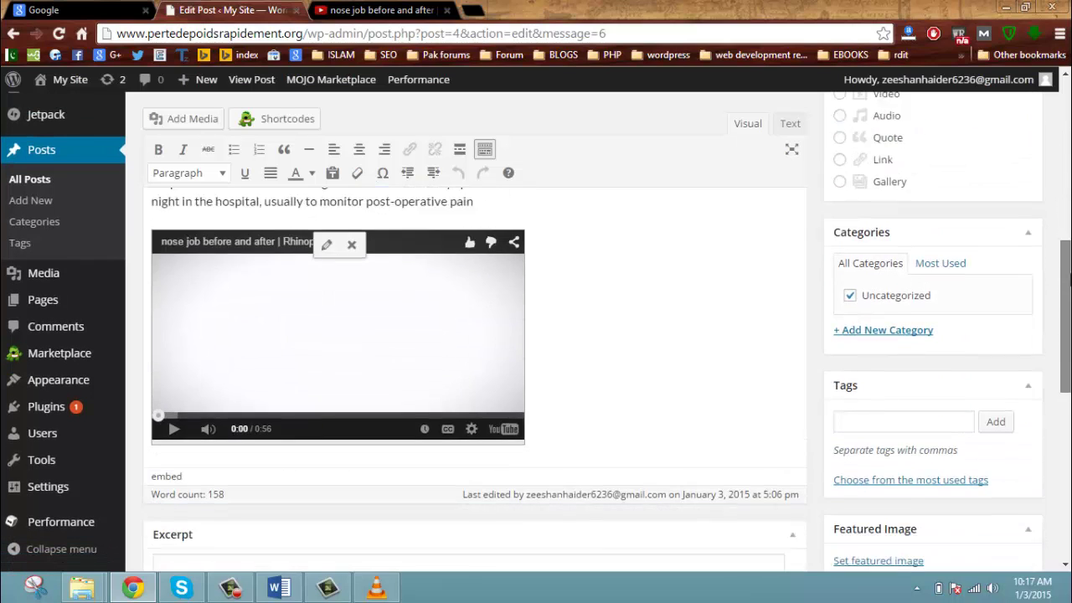
{"action": "mouse_move", "coordinate": [1068, 352]}
{"action": "left_mouse_down"}
{"action": "mouse_move", "coordinate": [1066, 207]}
{"action": "mouse_move", "coordinate": [1067, 235]}
{"action": "left_mouse_up"}
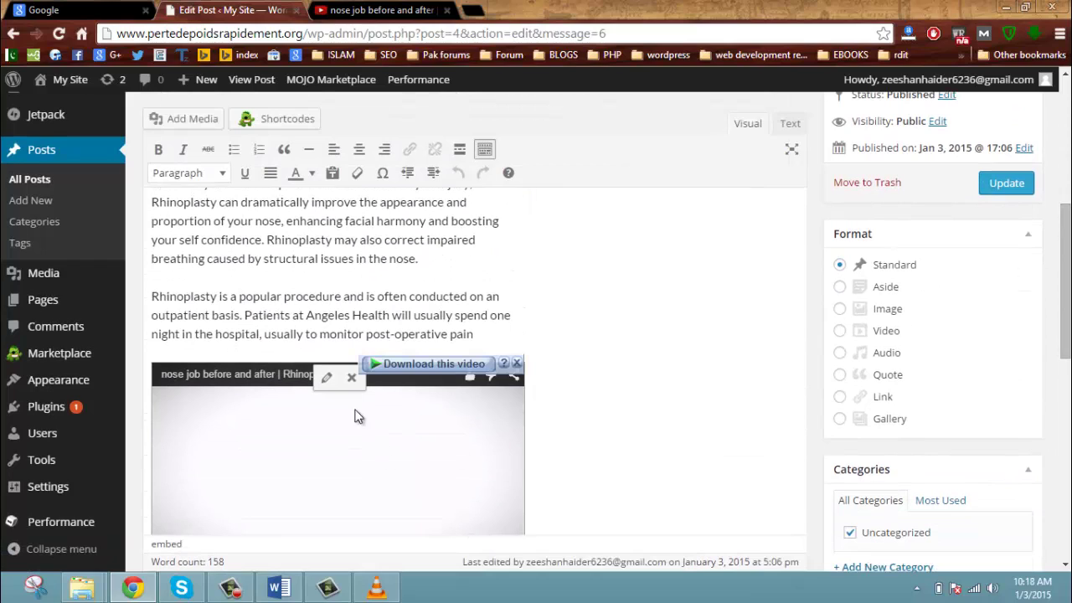
{"action": "left_click", "coordinate": [326, 379]}
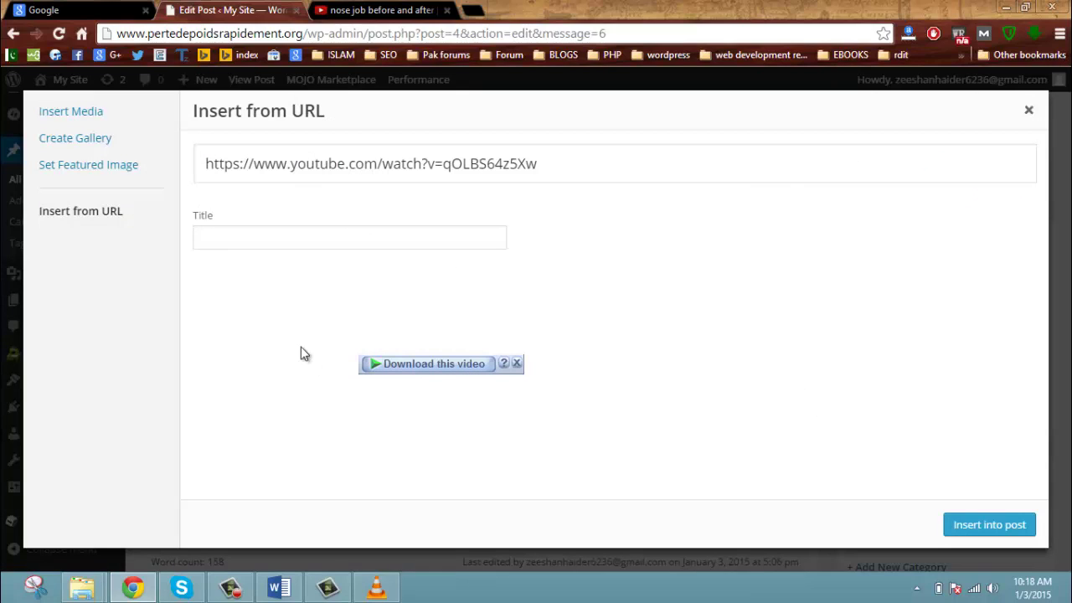
{"action": "left_click", "coordinate": [565, 166]}
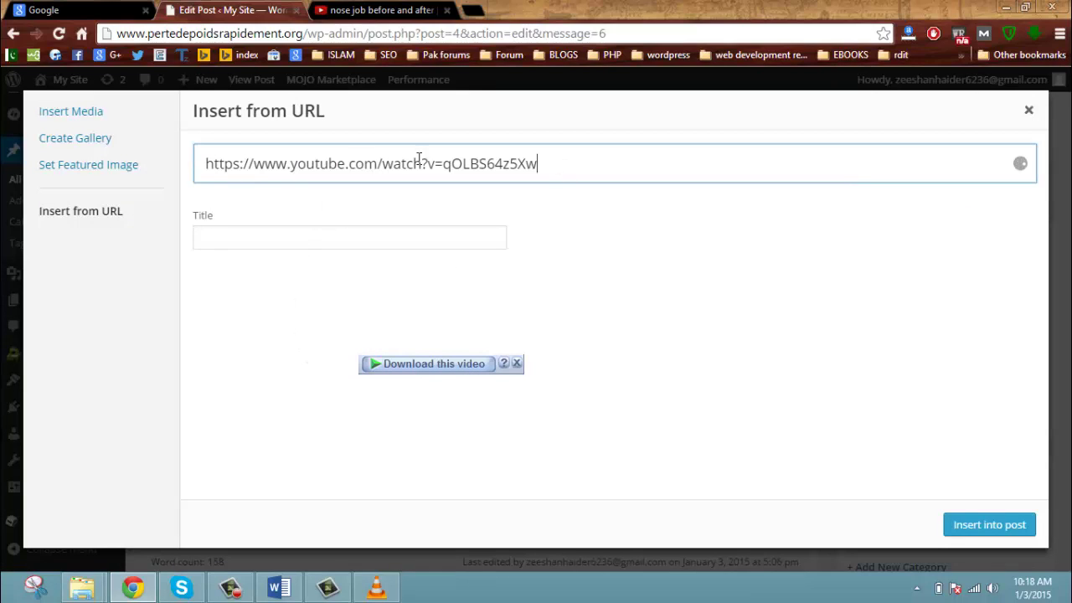
{"action": "left_click_drag", "start_coordinate": [553, 164], "coordinate": [503, 144]}
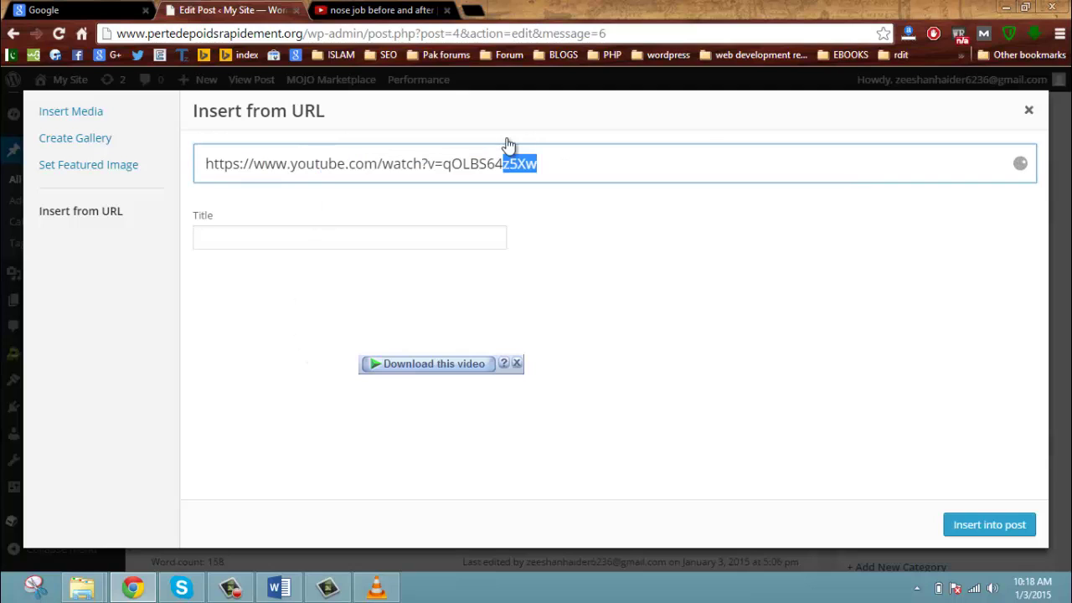
{"action": "left_click", "coordinate": [1029, 110]}
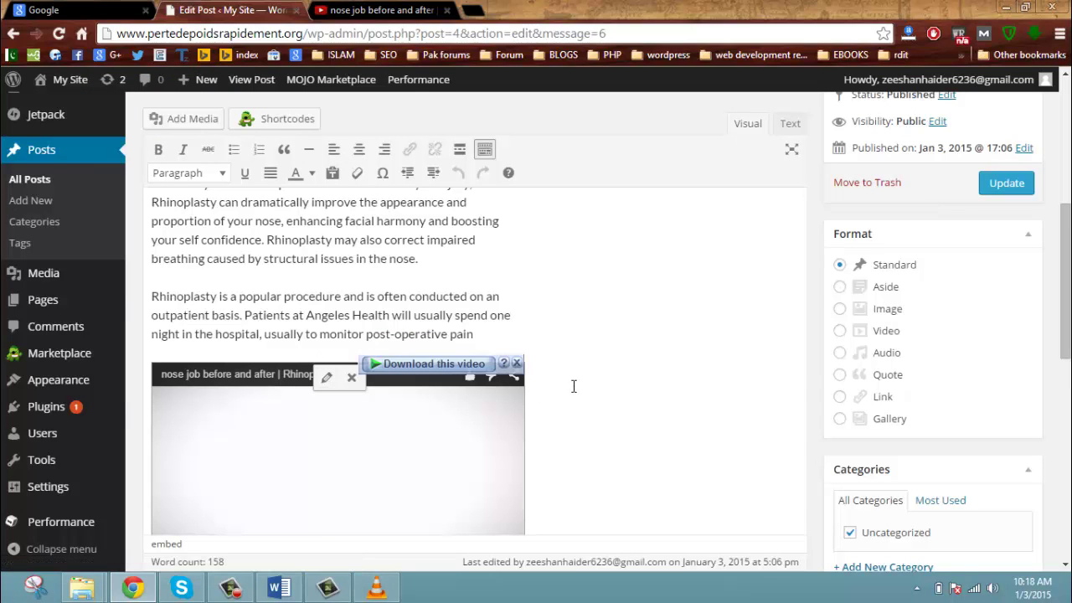
- Play the embedded nose job video again for a few seconds and pause it
{"action": "scroll", "coordinate": [469, 335], "scroll_direction": "down", "scroll_amount": 3}
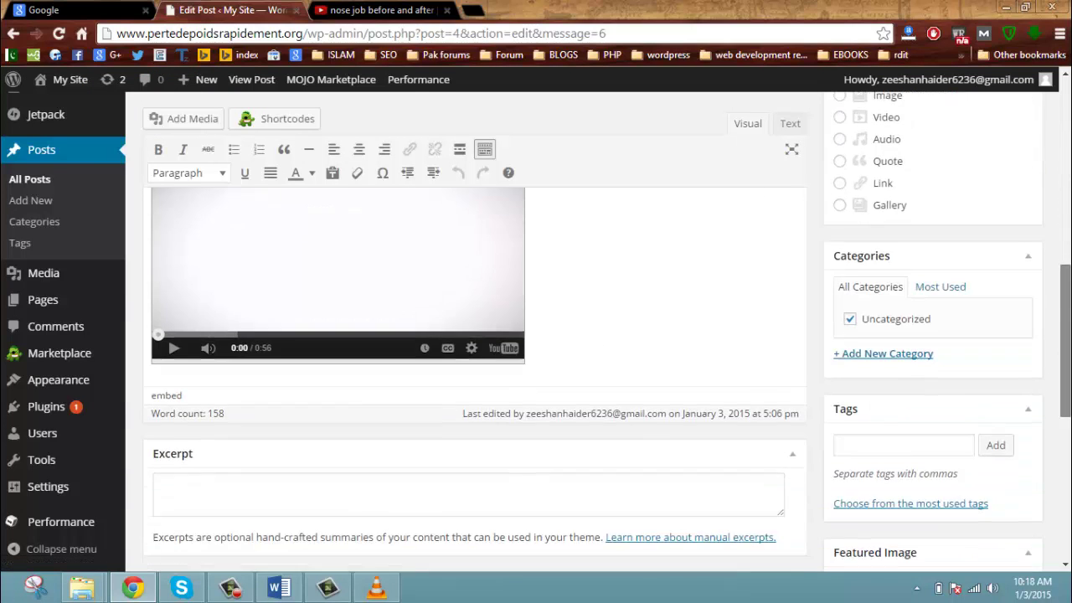
{"action": "scroll", "coordinate": [469, 335], "scroll_direction": "up", "scroll_amount": 1}
{"action": "scroll", "coordinate": [469, 335], "scroll_direction": "up", "scroll_amount": 2}
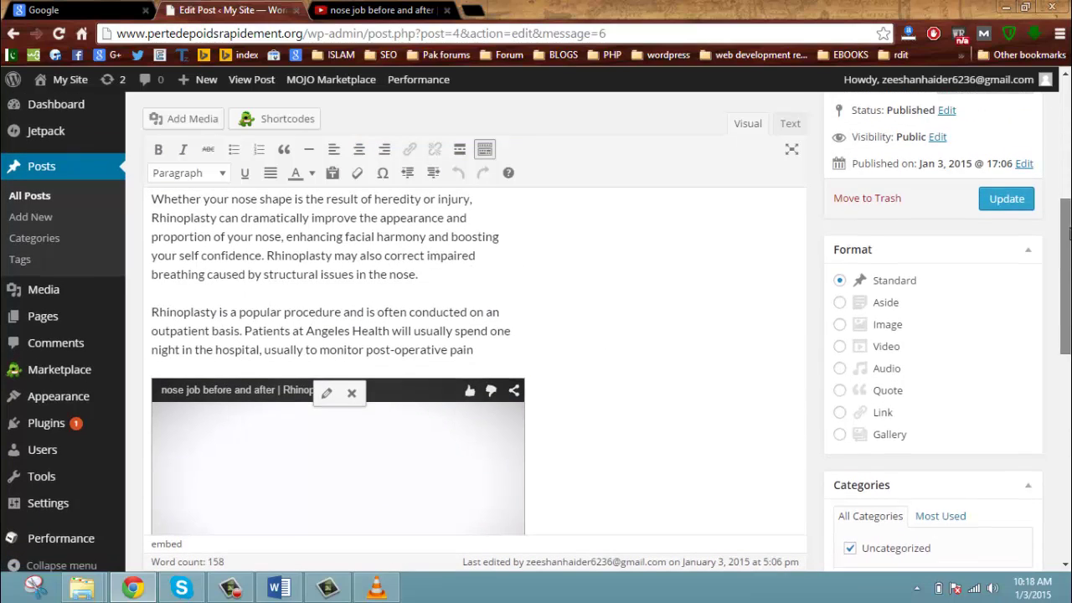
{"action": "scroll", "coordinate": [469, 335], "scroll_direction": "down", "scroll_amount": 1}
{"action": "scroll", "coordinate": [452, 394], "scroll_direction": "down", "scroll_amount": 1}
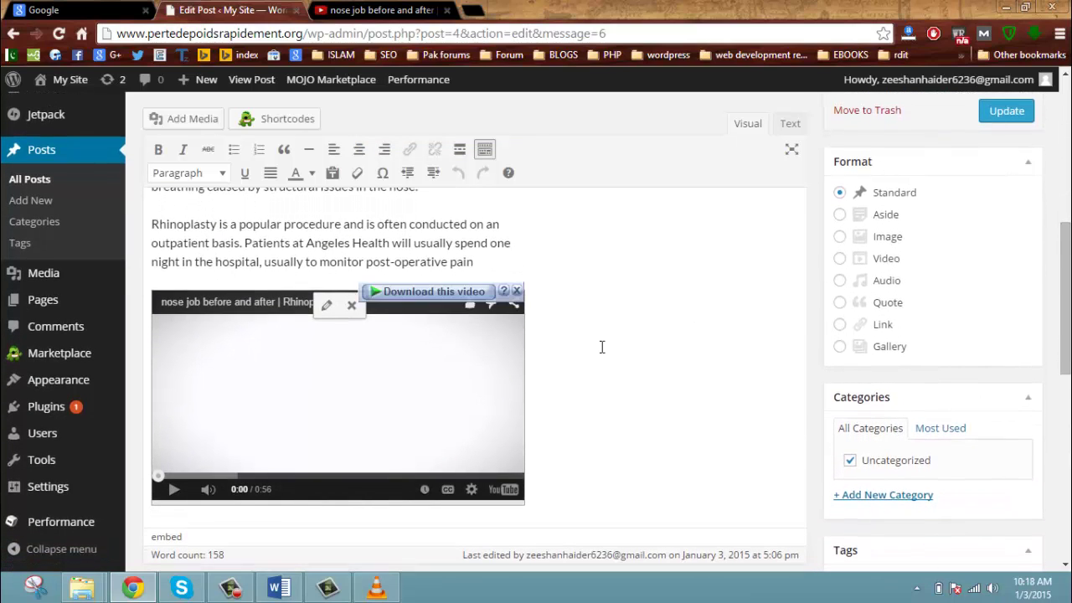
{"action": "left_click", "coordinate": [451, 394]}
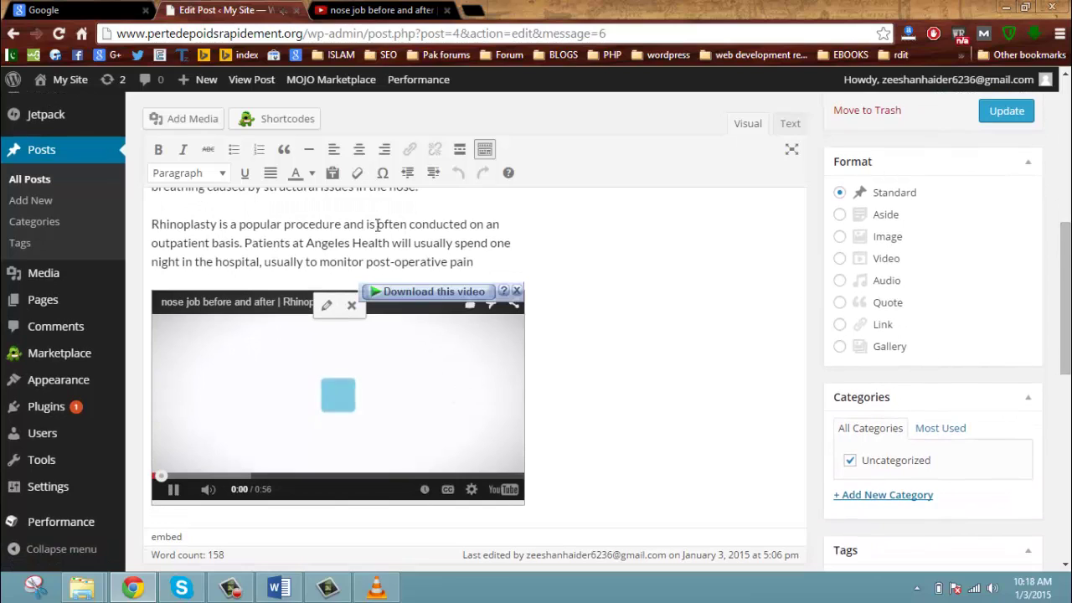
{"action": "left_click", "coordinate": [366, 370]}
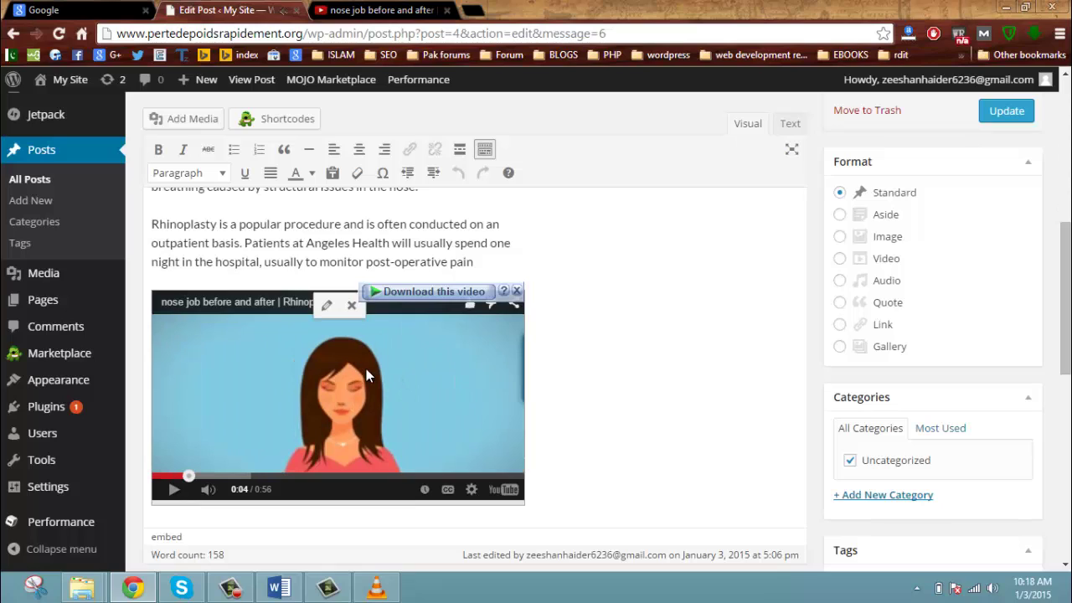
- Try to align the embedded video to the center and to the right of the post
{"action": "left_click", "coordinate": [360, 149]}
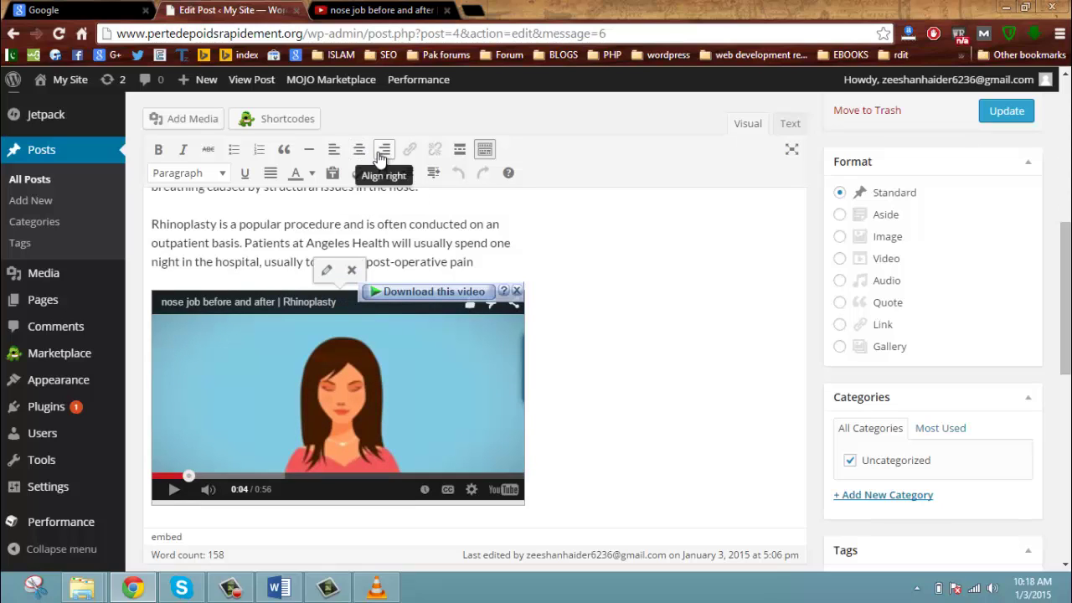
{"action": "left_click", "coordinate": [384, 150]}
{"action": "left_click", "coordinate": [363, 325]}
{"action": "left_click", "coordinate": [384, 154]}
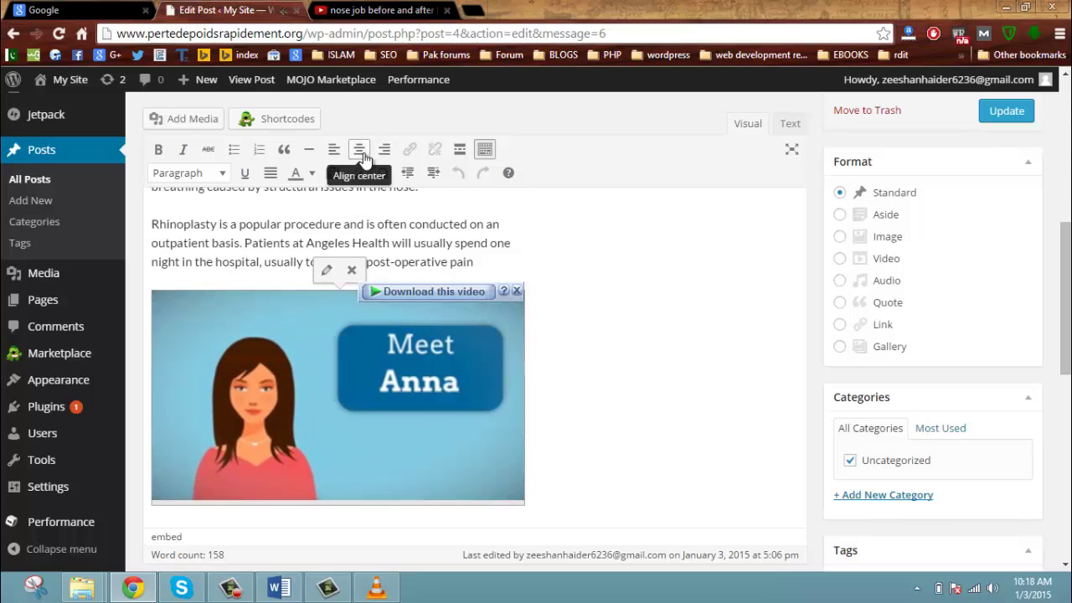
{"action": "left_click", "coordinate": [309, 357]}
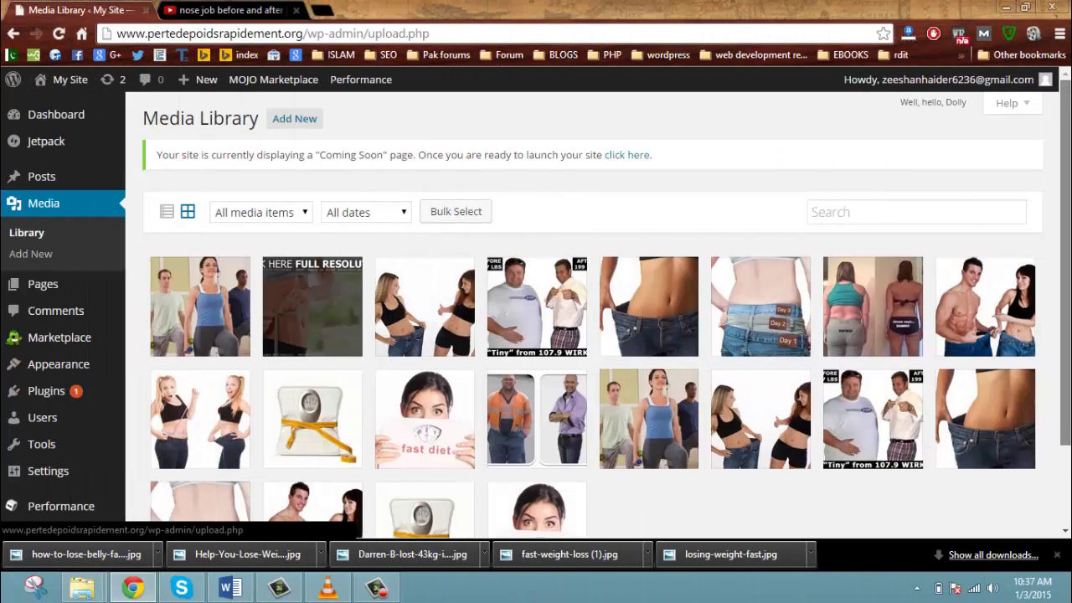
- Open the attachment details of the weightloss11 image in the media library and examine its title, caption, alt text and description fields
{"action": "scroll", "coordinate": [1009, 221], "scroll_direction": "down", "scroll_amount": 1}
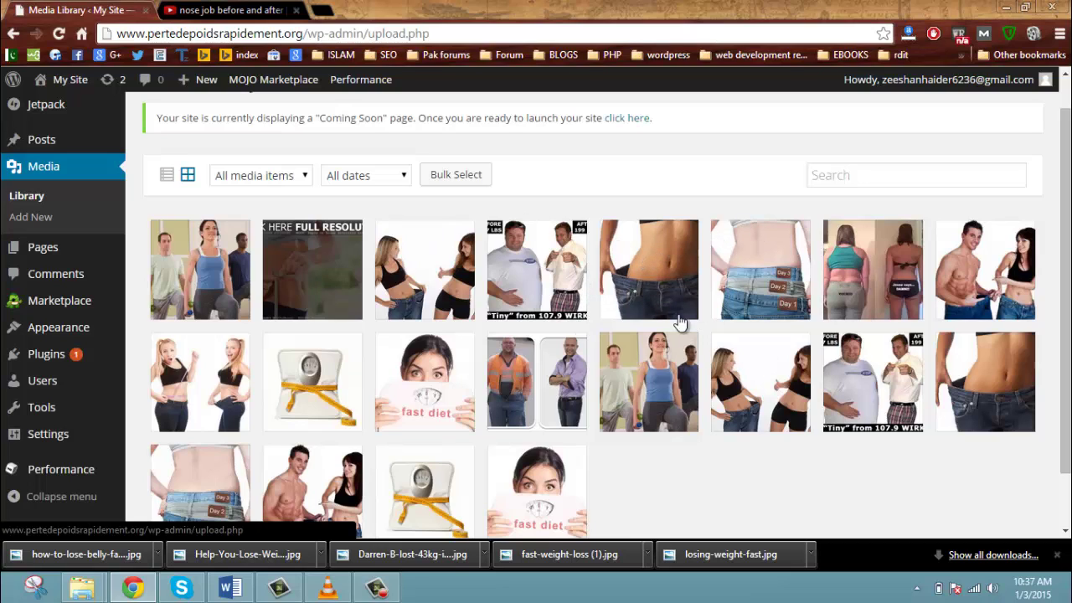
{"action": "left_click", "coordinate": [660, 382]}
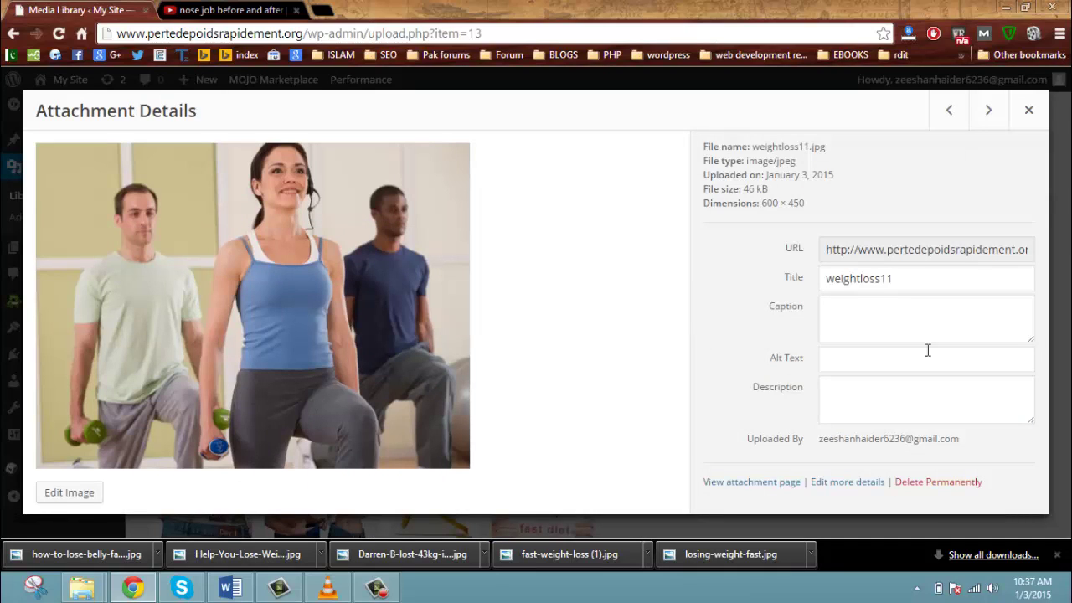
{"action": "left_click_drag", "start_coordinate": [851, 289], "coordinate": [813, 445]}
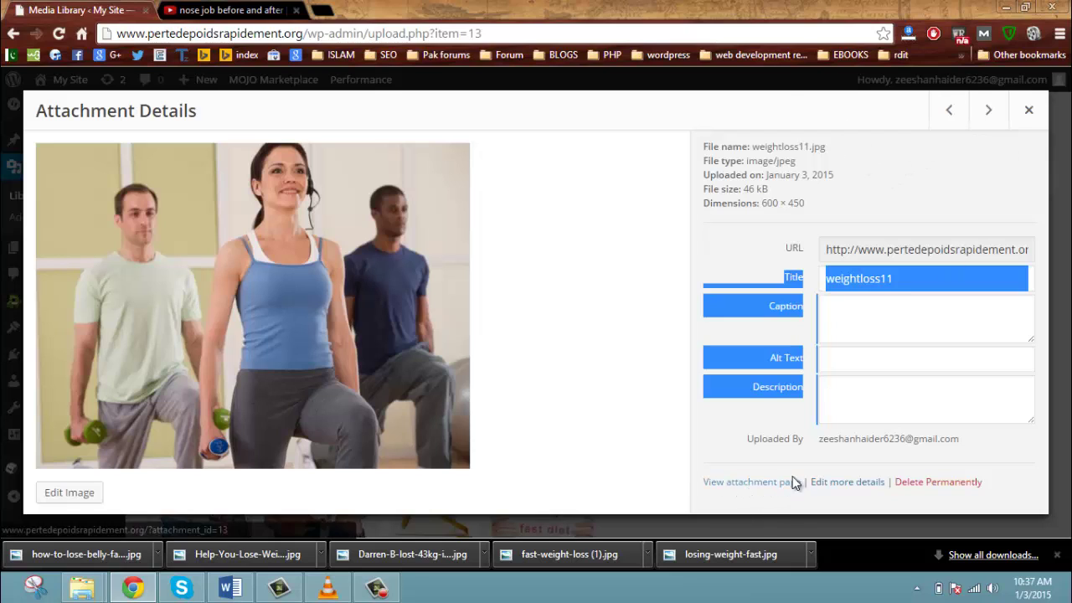
{"action": "left_click", "coordinate": [821, 417]}
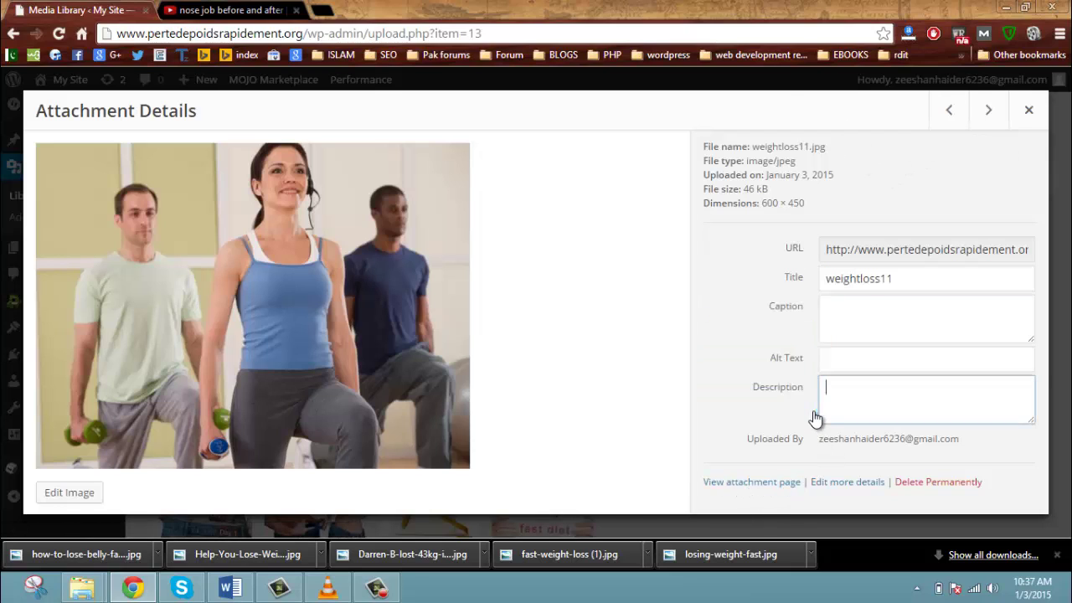
{"action": "left_click", "coordinate": [864, 306]}
{"action": "left_click", "coordinate": [867, 278]}
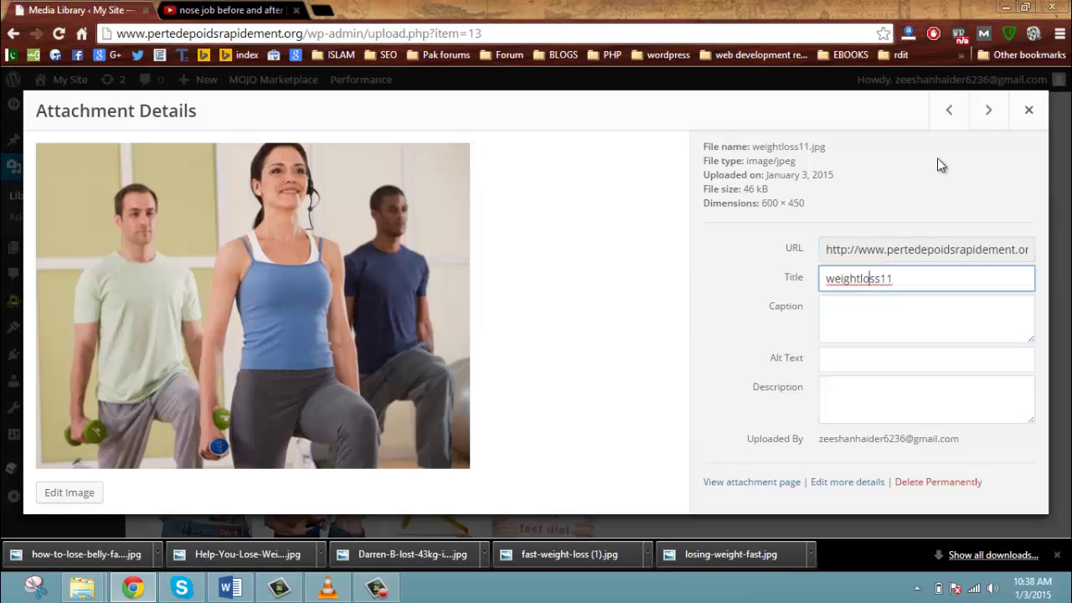
- Page forward through the details of the following images, return to weightloss11, and close the attachment details
{"action": "left_click", "coordinate": [989, 111]}
{"action": "left_click", "coordinate": [989, 112]}
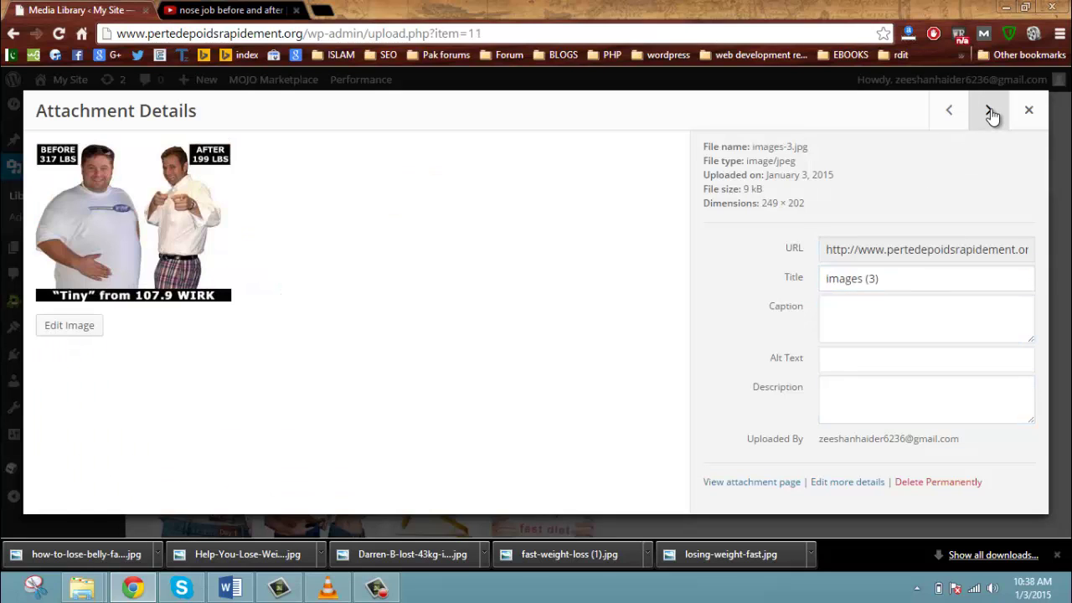
{"action": "left_click", "coordinate": [989, 111]}
{"action": "left_click", "coordinate": [989, 112]}
{"action": "left_click", "coordinate": [989, 111]}
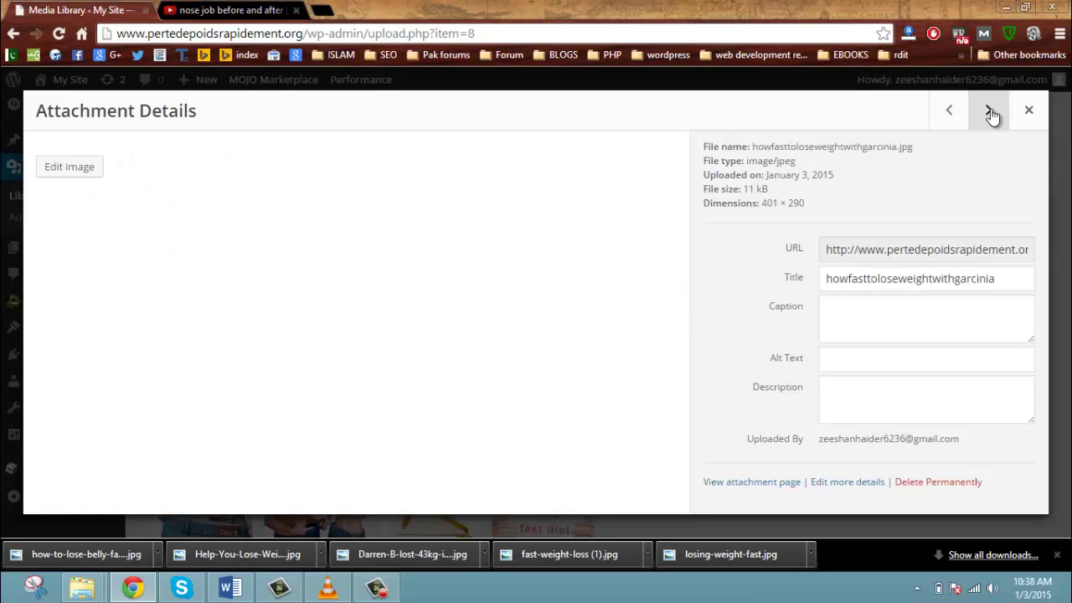
{"action": "left_click", "coordinate": [989, 111]}
{"action": "left_click", "coordinate": [989, 112]}
{"action": "left_click", "coordinate": [950, 114]}
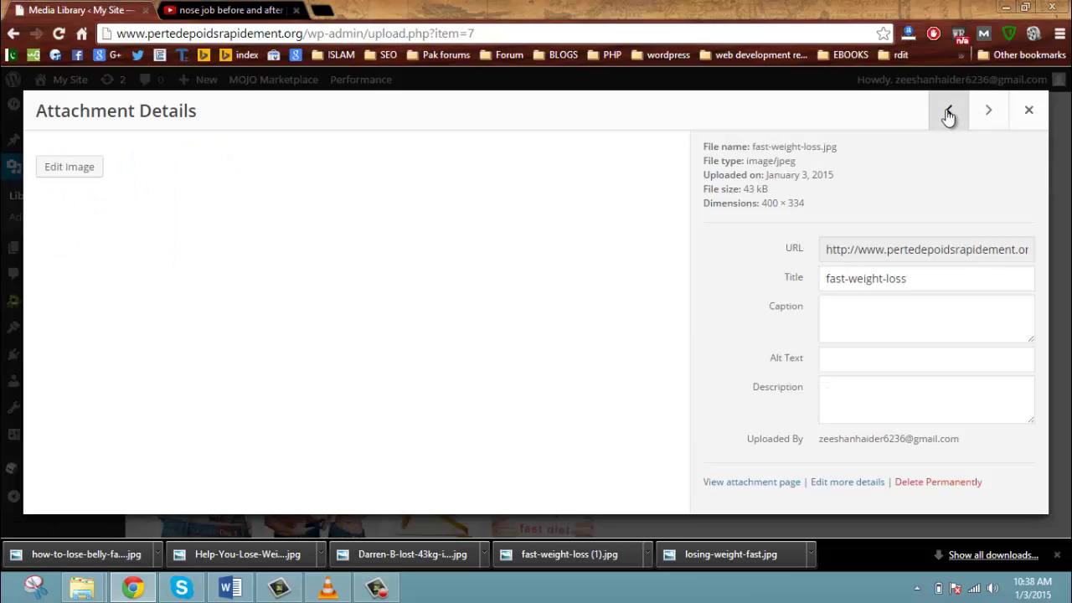
{"action": "left_click", "coordinate": [948, 114]}
{"action": "left_click", "coordinate": [949, 114]}
{"action": "left_click", "coordinate": [949, 114]}
{"action": "left_click", "coordinate": [949, 114]}
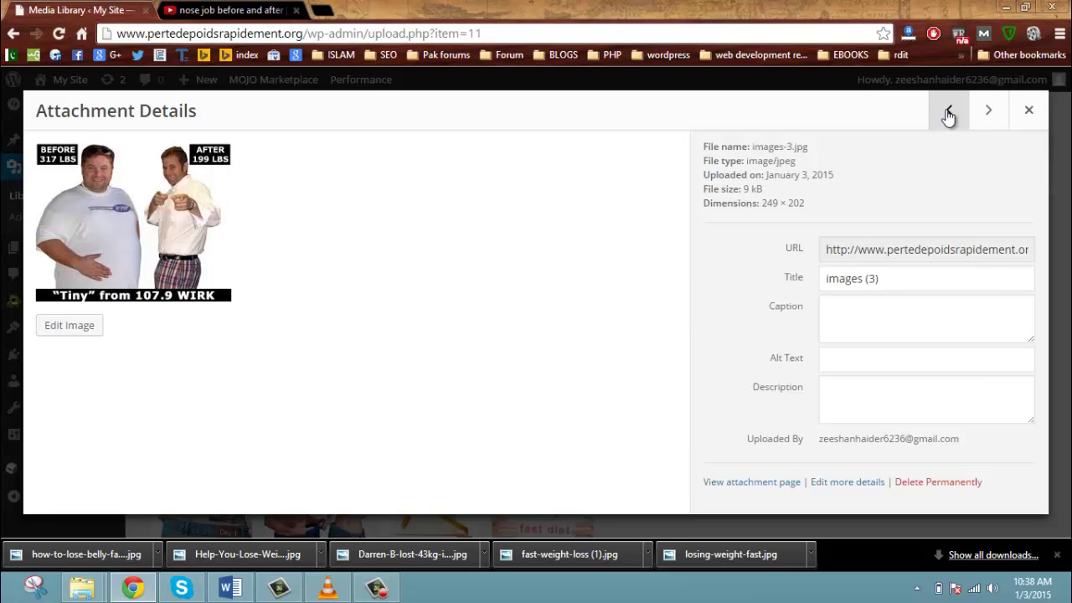
{"action": "left_click", "coordinate": [949, 114]}
{"action": "left_click", "coordinate": [949, 114]}
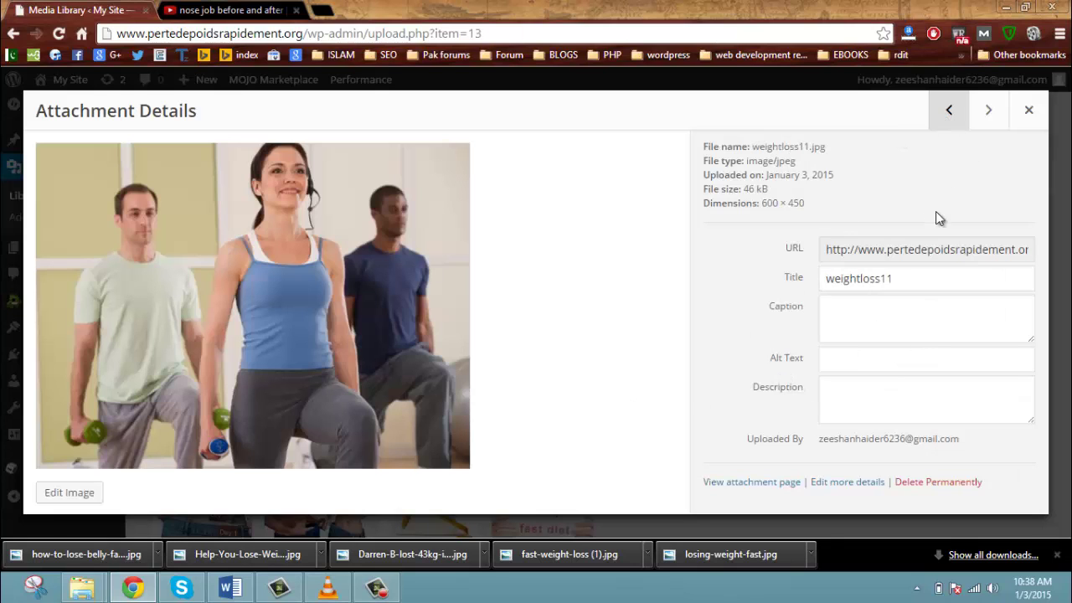
{"action": "left_click", "coordinate": [1028, 110]}
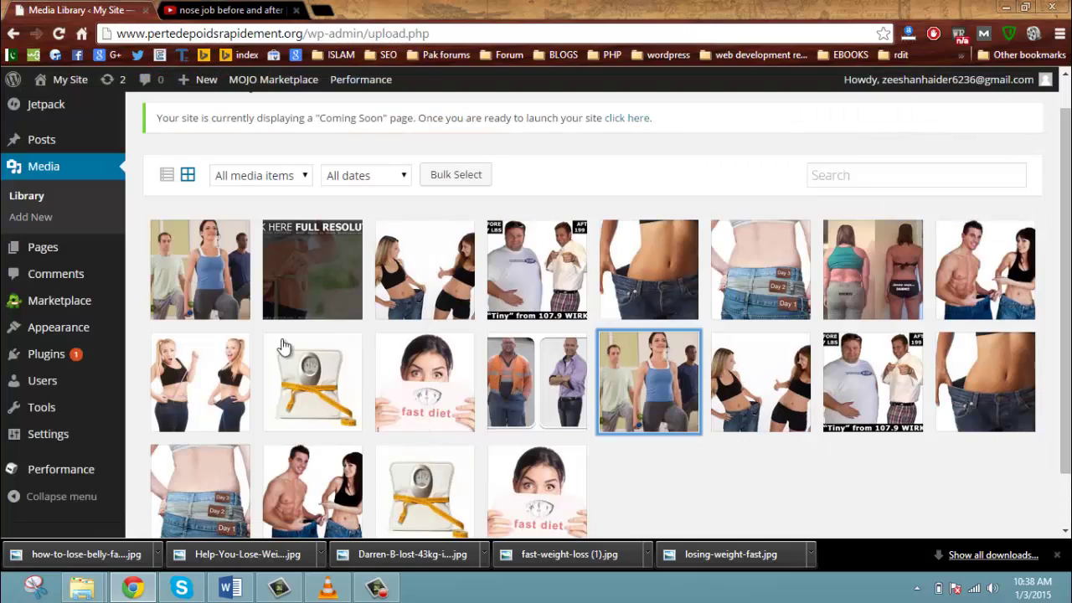
- Show the media library as a list and as a grid again, and recheck the weightloss11 image's attachment details
{"action": "left_click", "coordinate": [165, 182]}
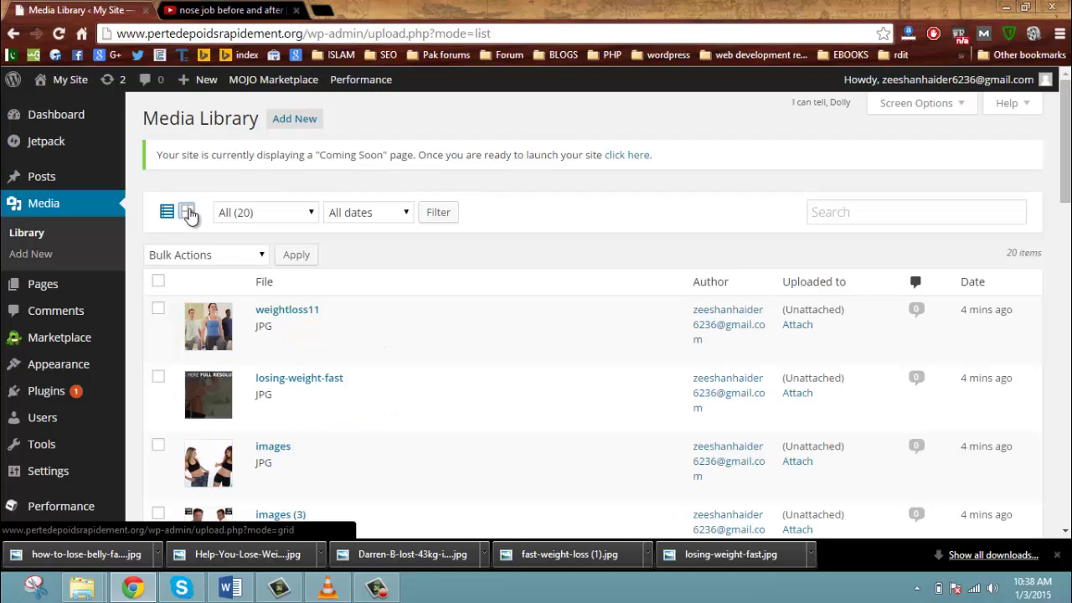
{"action": "left_click", "coordinate": [187, 212]}
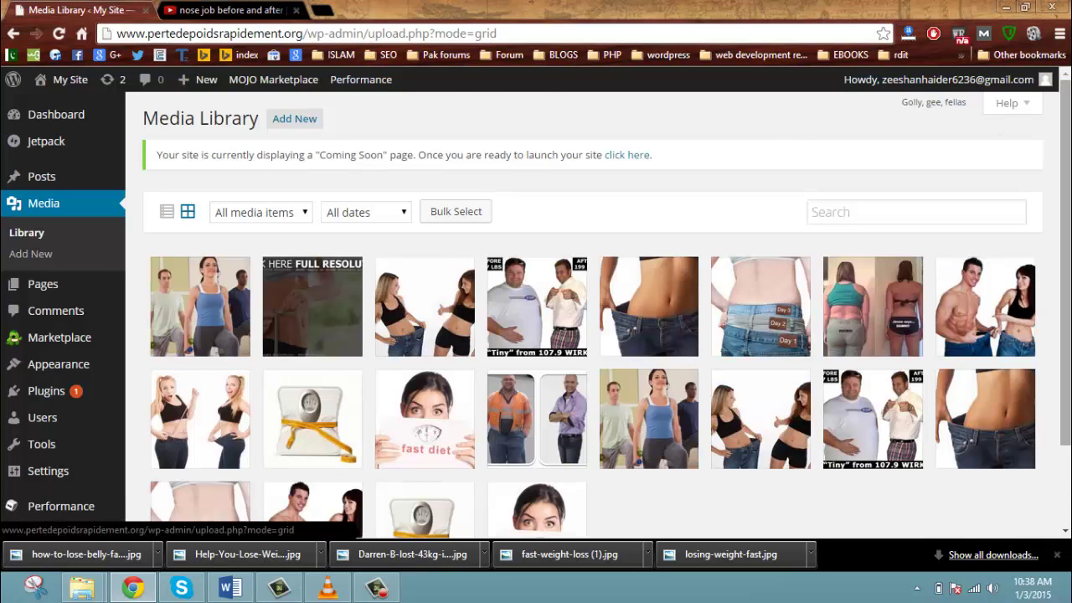
{"action": "scroll", "coordinate": [930, 313], "scroll_direction": "down", "scroll_amount": 3}
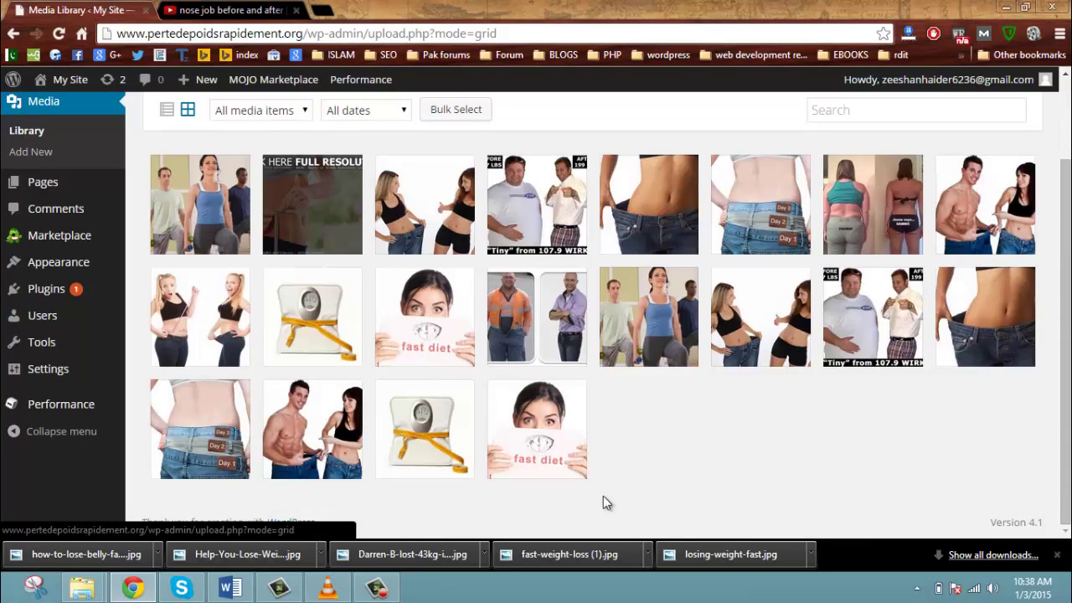
{"action": "left_click", "coordinate": [666, 316]}
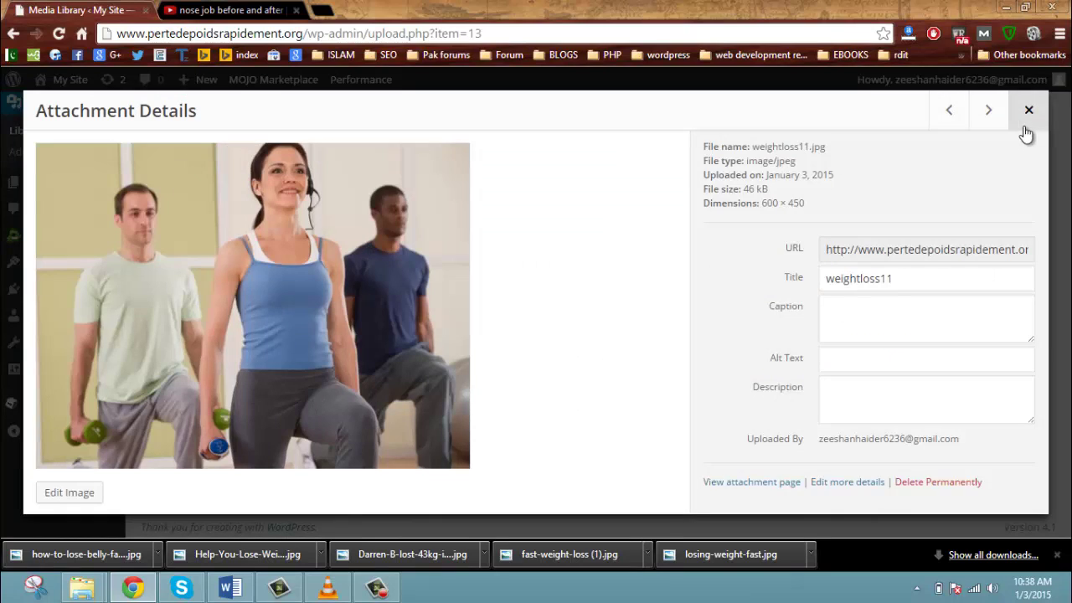
{"action": "left_click", "coordinate": [1028, 125]}
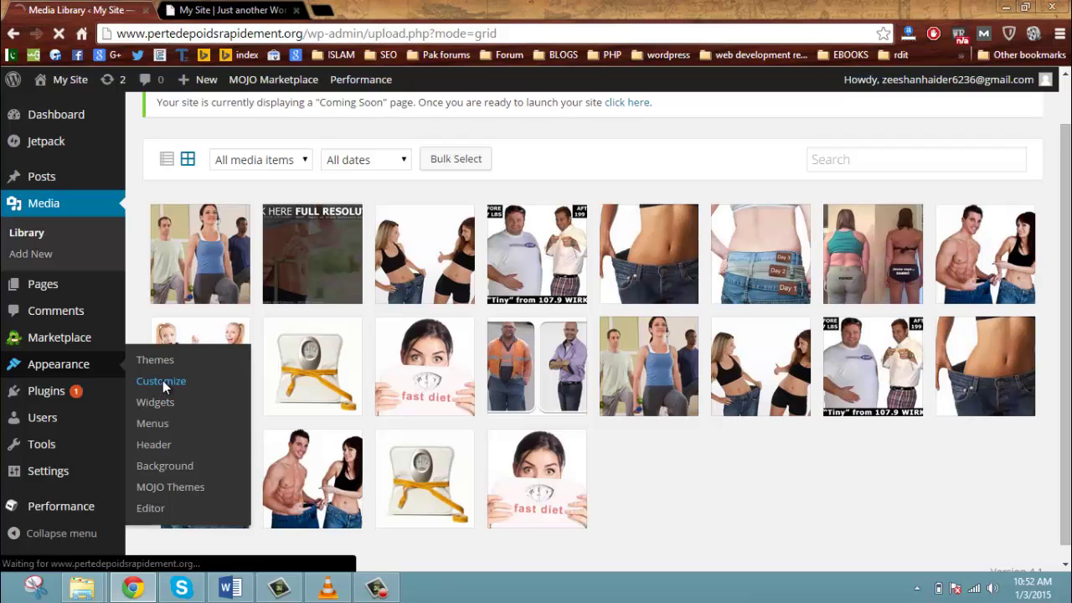
- Open the theme customizer and look into its Site Title & Tagline, Colors and Background Image sections without changing them
{"action": "left_click", "coordinate": [163, 383]}
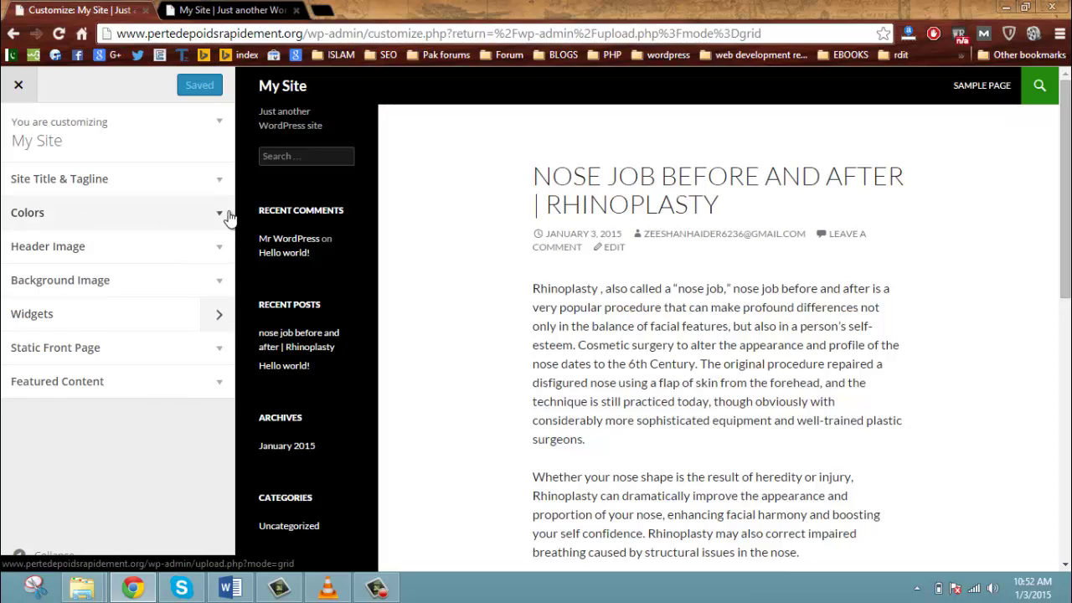
{"action": "left_click", "coordinate": [220, 181]}
{"action": "left_click", "coordinate": [221, 184]}
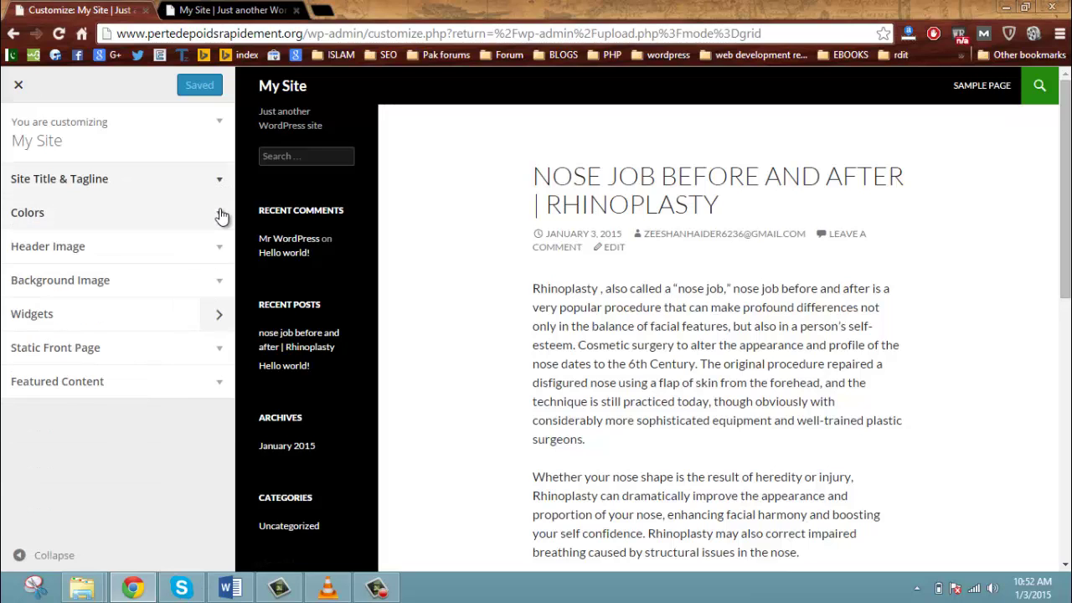
{"action": "left_click", "coordinate": [219, 216]}
{"action": "left_click", "coordinate": [219, 216]}
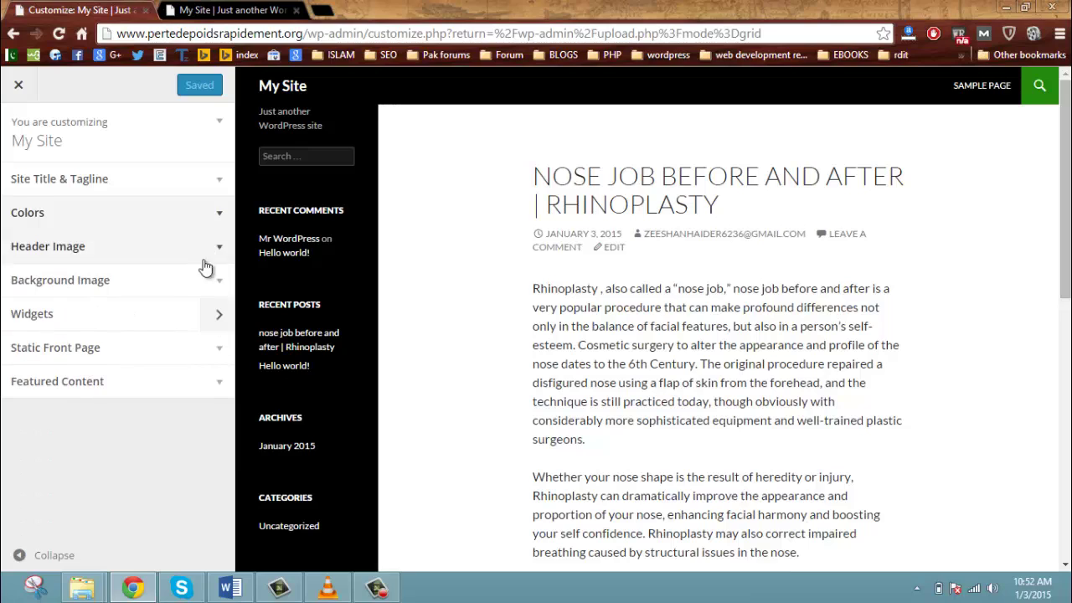
{"action": "left_click", "coordinate": [188, 289]}
{"action": "left_click", "coordinate": [188, 288]}
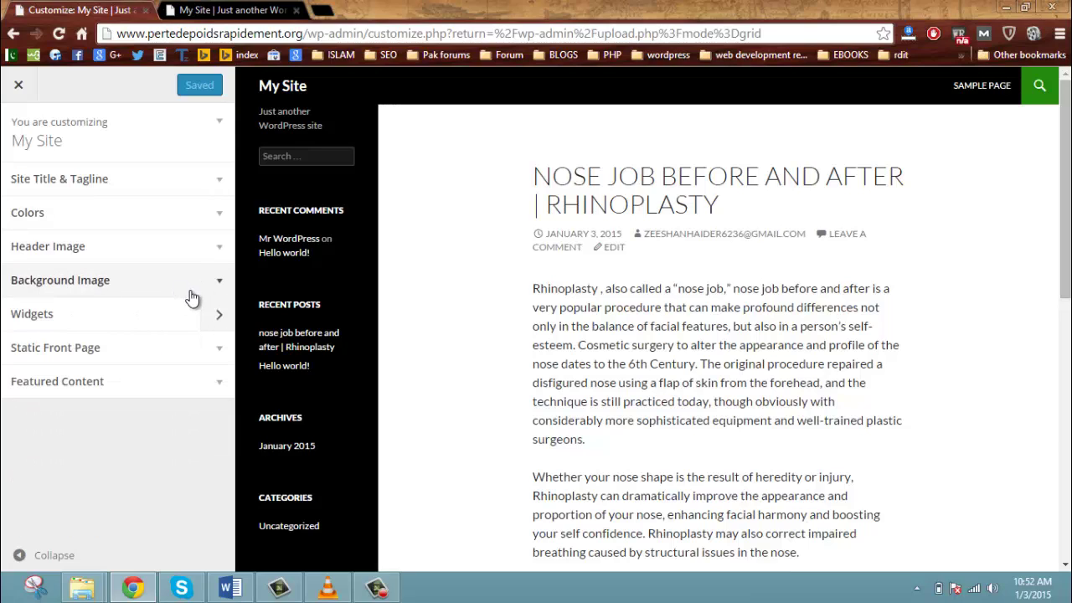
- Look into the customizer's Featured Content section with its layout and tag name settings, and close it unchanged
{"action": "left_click", "coordinate": [203, 384]}
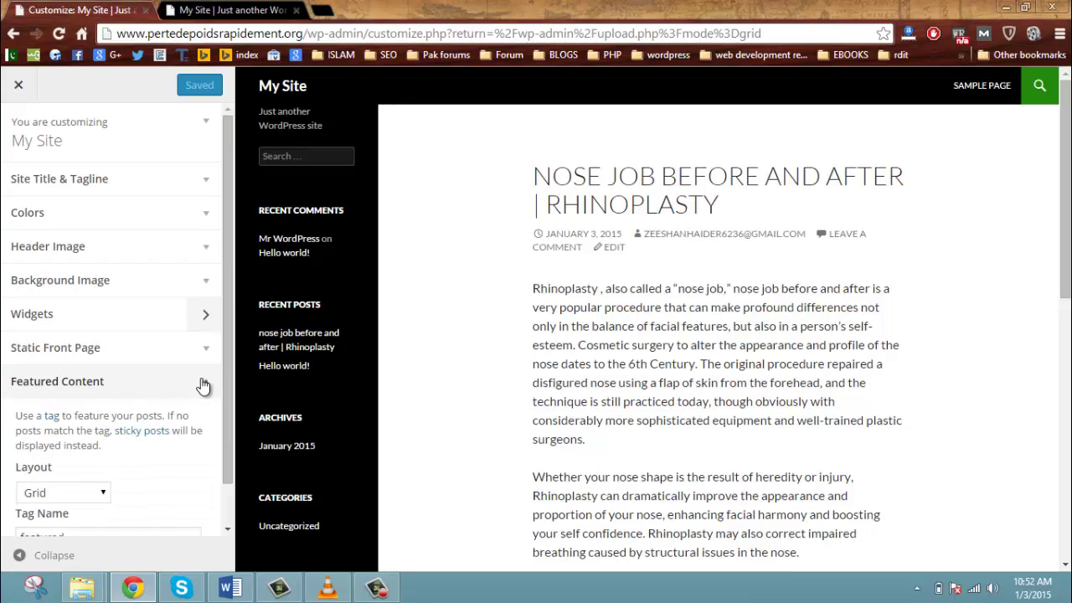
{"action": "left_click_drag", "start_coordinate": [227, 344], "coordinate": [235, 440]}
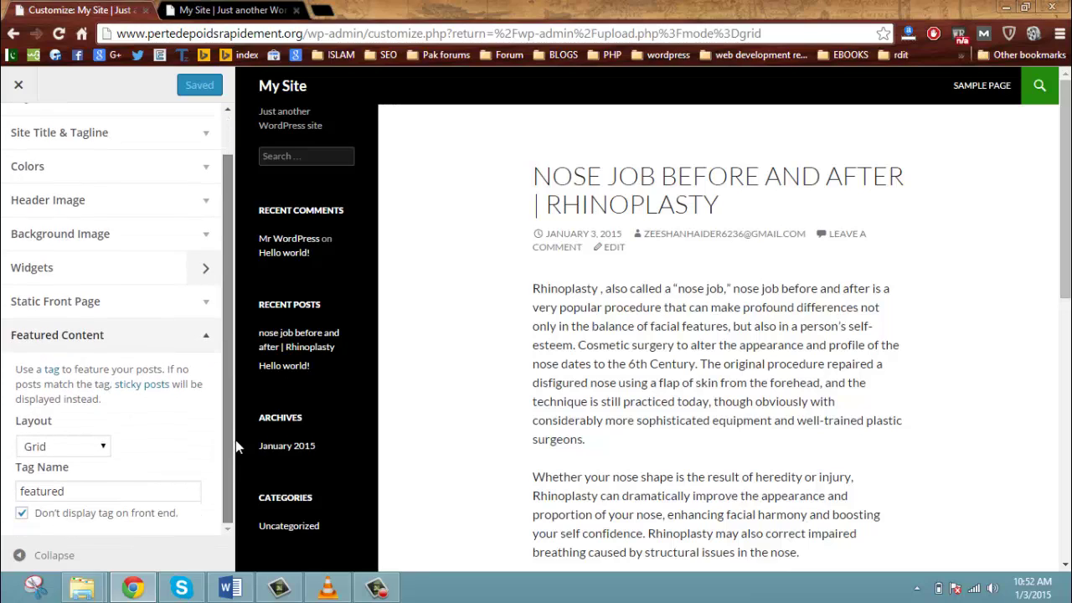
{"action": "left_click", "coordinate": [202, 349]}
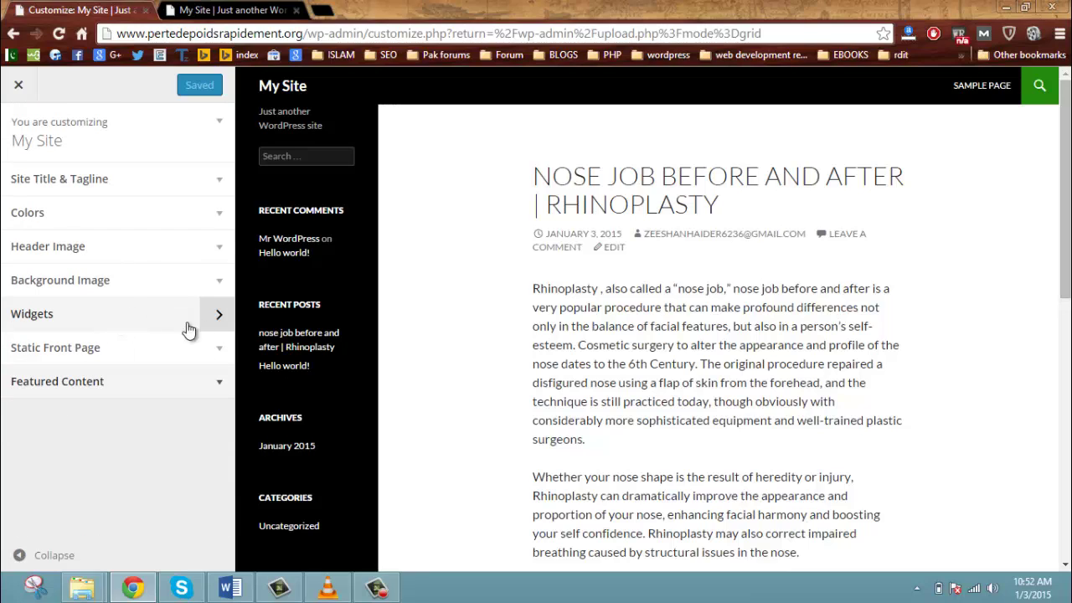
- Open the Primary Sidebar widget area in the customizer and move the Search widget between Archives and Categories
{"action": "left_click", "coordinate": [176, 320]}
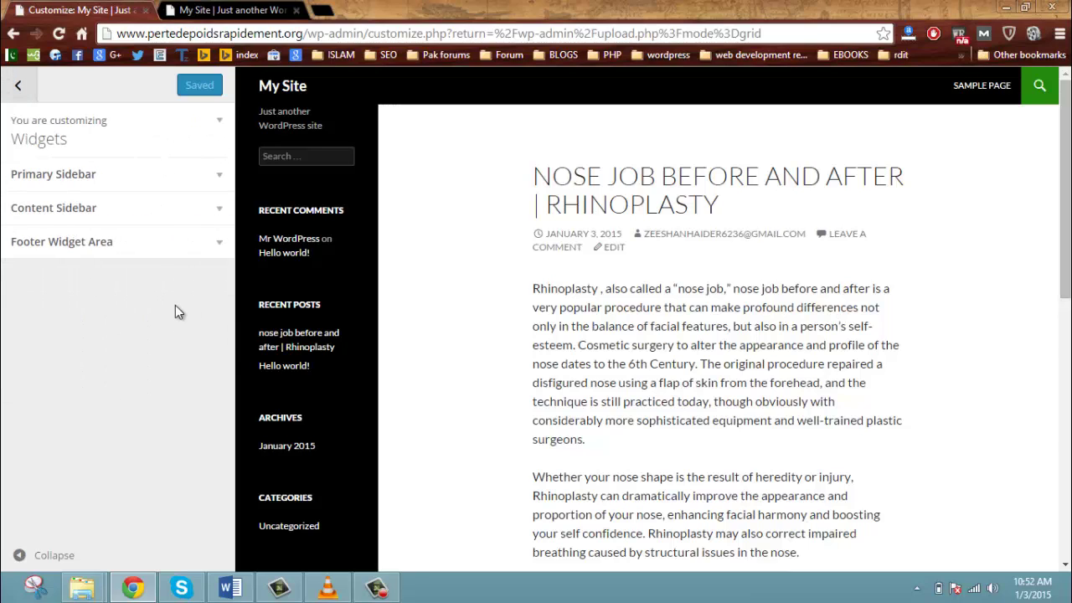
{"action": "left_click", "coordinate": [171, 173]}
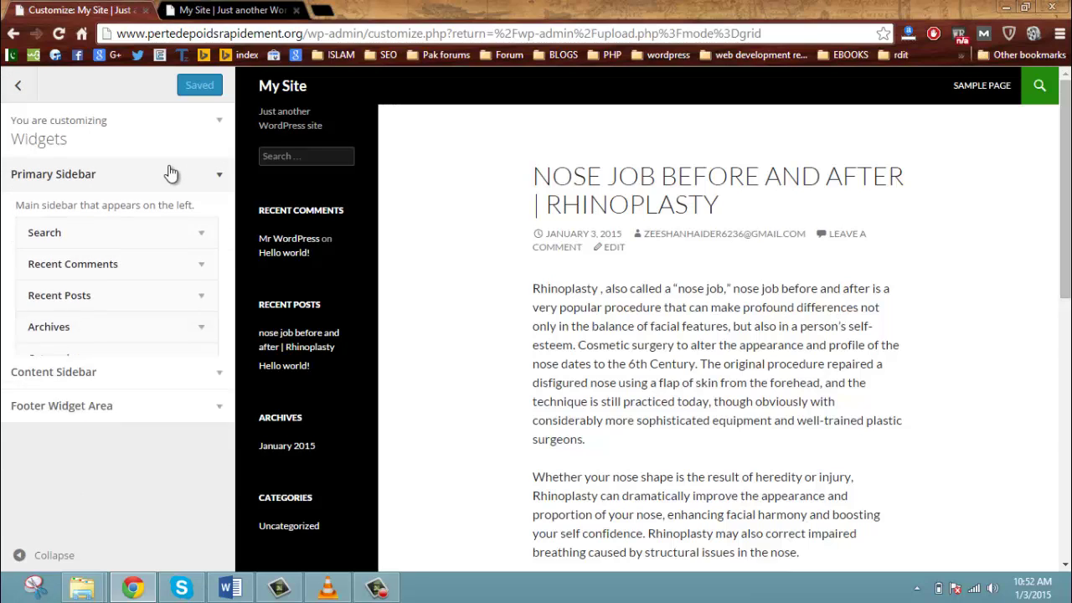
{"action": "left_click", "coordinate": [171, 174]}
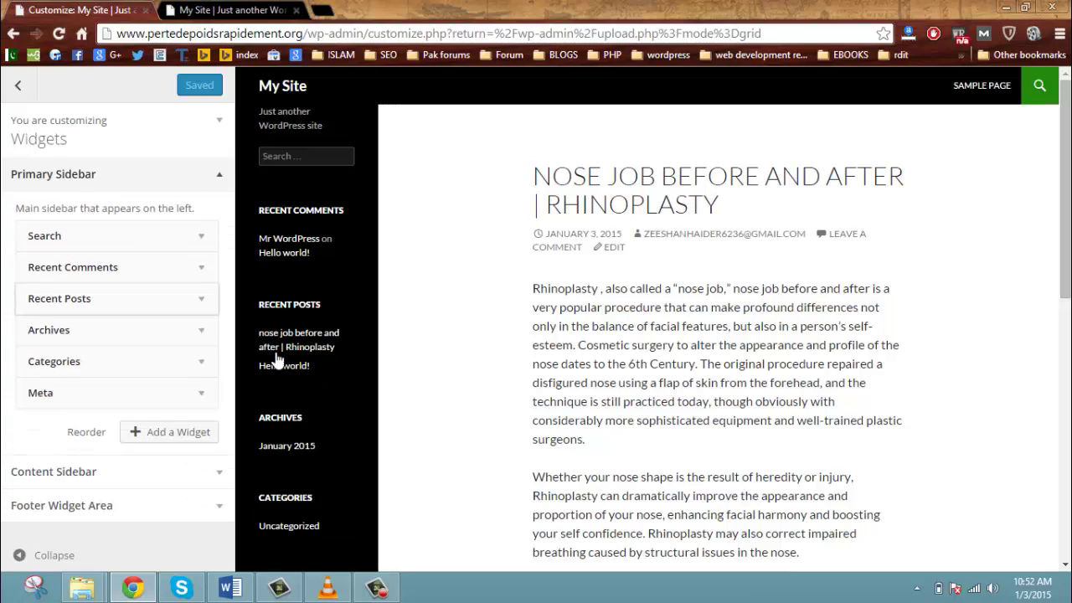
{"action": "left_click", "coordinate": [294, 156]}
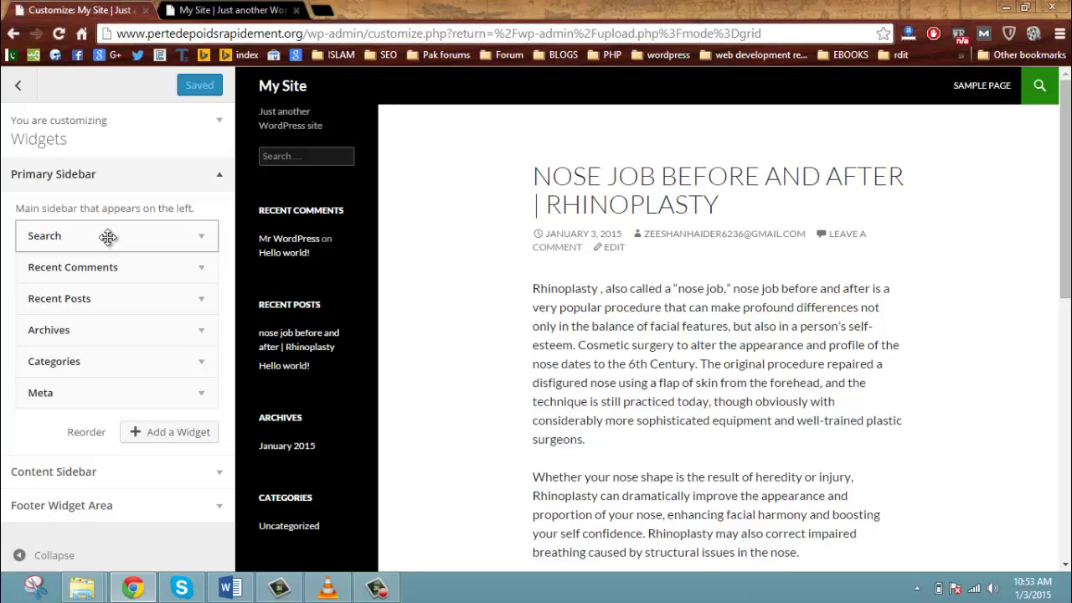
{"action": "left_click", "coordinate": [109, 237]}
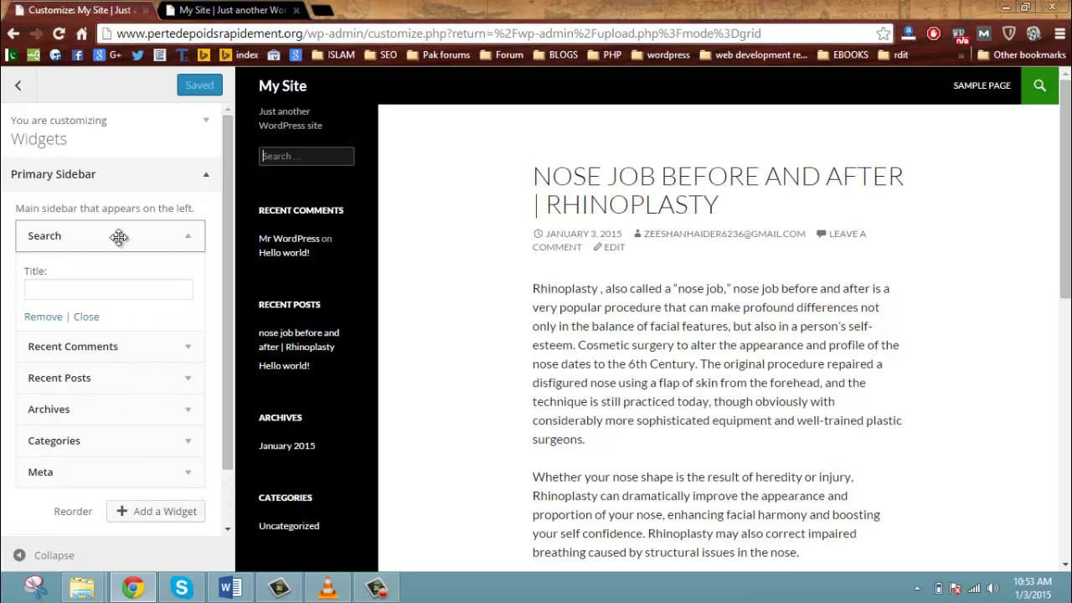
{"action": "left_click_drag", "start_coordinate": [119, 237], "coordinate": [146, 303]}
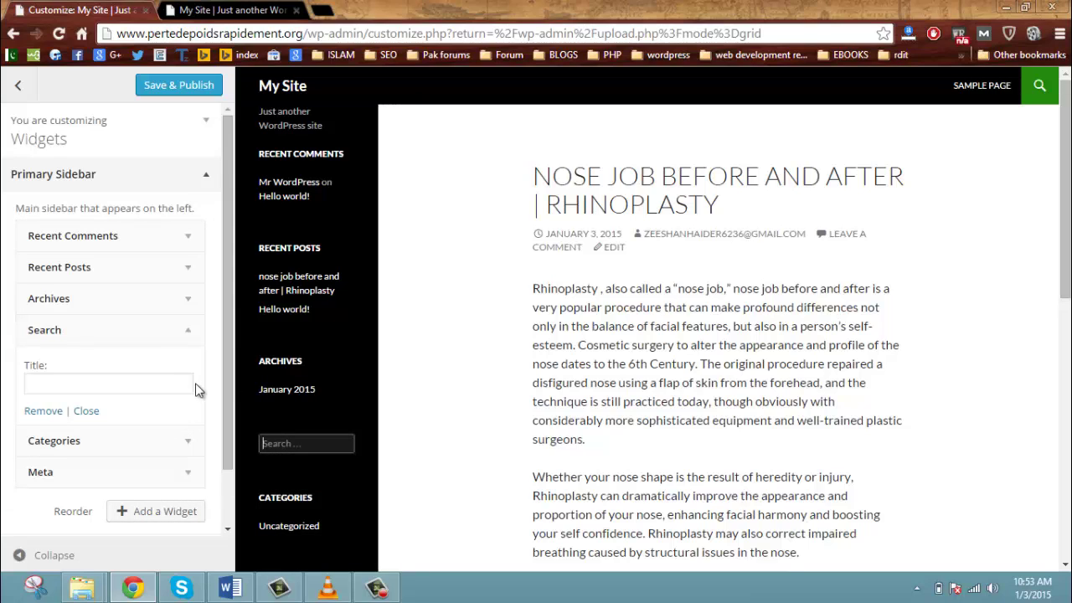
- Add another Meta widget and a MOJO WordPress Themes widget to the Primary Sidebar
{"action": "left_click", "coordinate": [170, 512]}
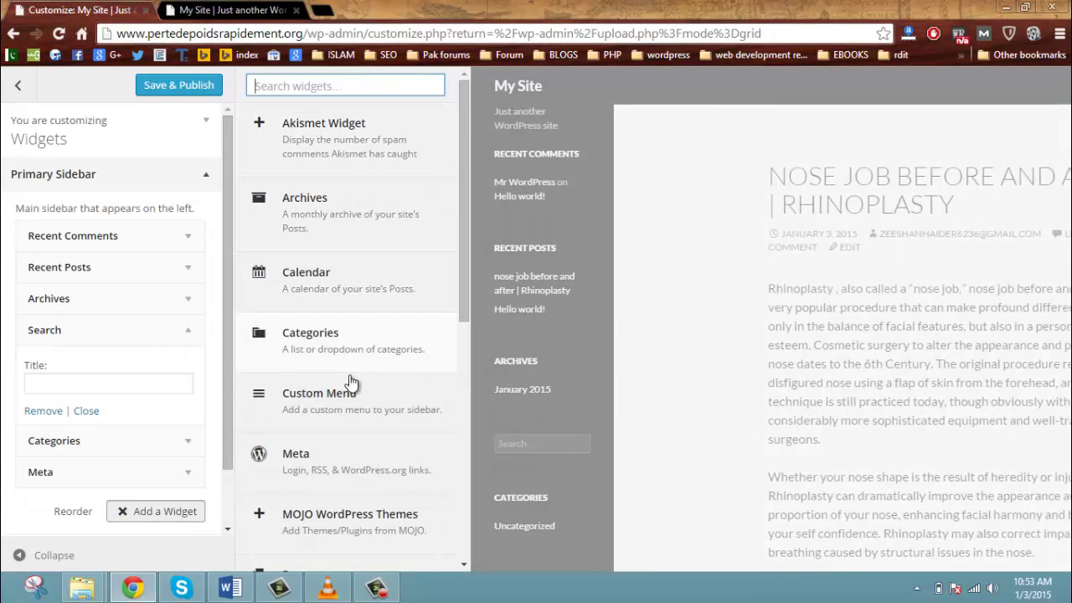
{"action": "left_click", "coordinate": [302, 456]}
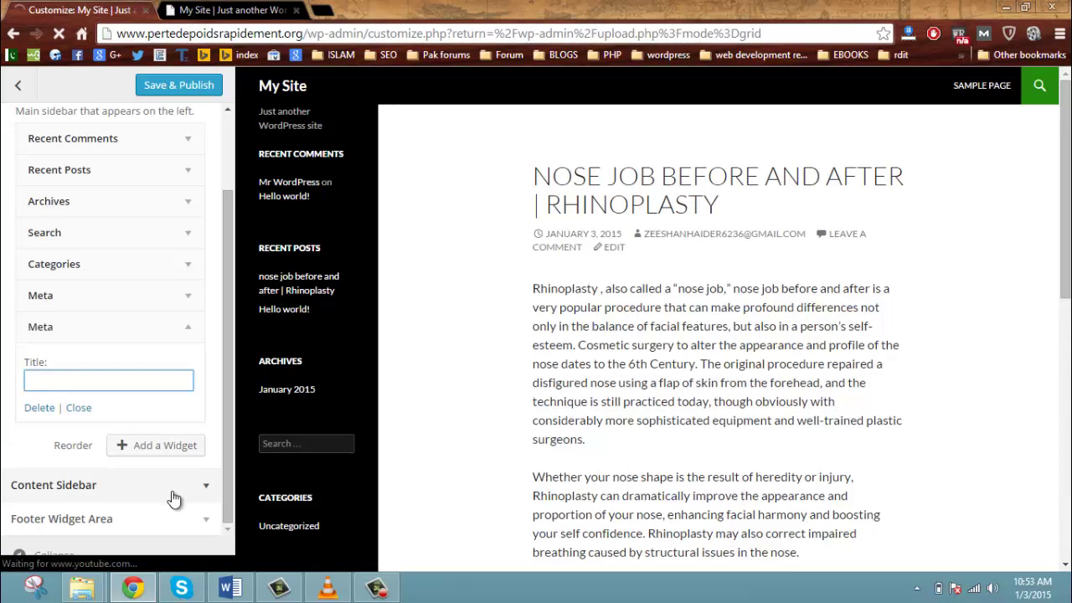
{"action": "left_click", "coordinate": [170, 450]}
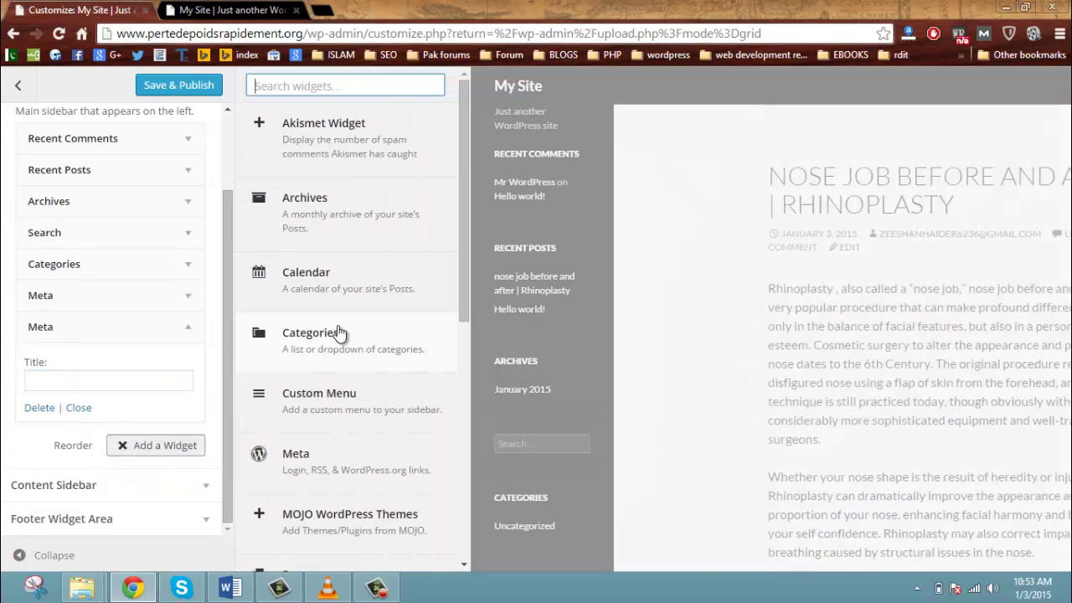
{"action": "left_click_drag", "start_coordinate": [463, 228], "coordinate": [465, 341]}
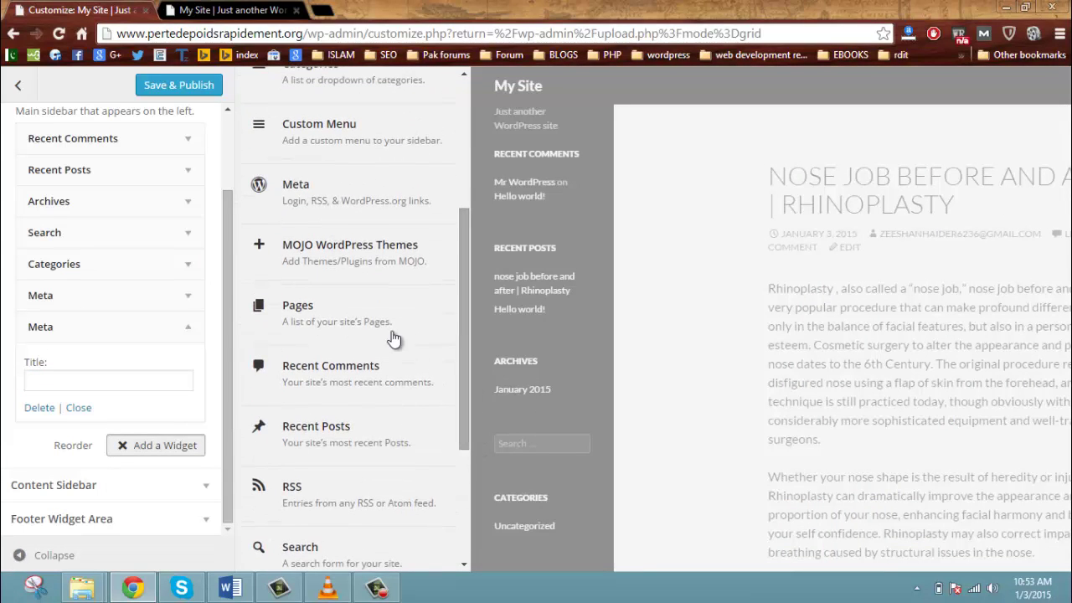
{"action": "left_click", "coordinate": [369, 251]}
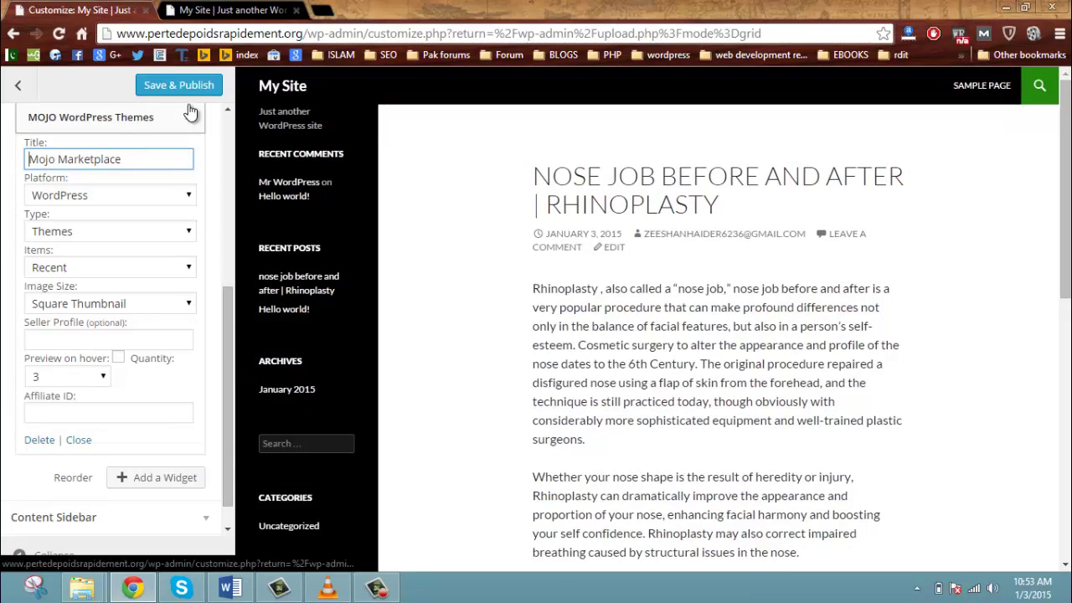
- Examine the added Meta and Mojo Marketplace widgets in the site preview, dismiss the Skype notification, and review the Primary Sidebar's widget list
{"action": "left_click_drag", "start_coordinate": [1066, 165], "coordinate": [1066, 341]}
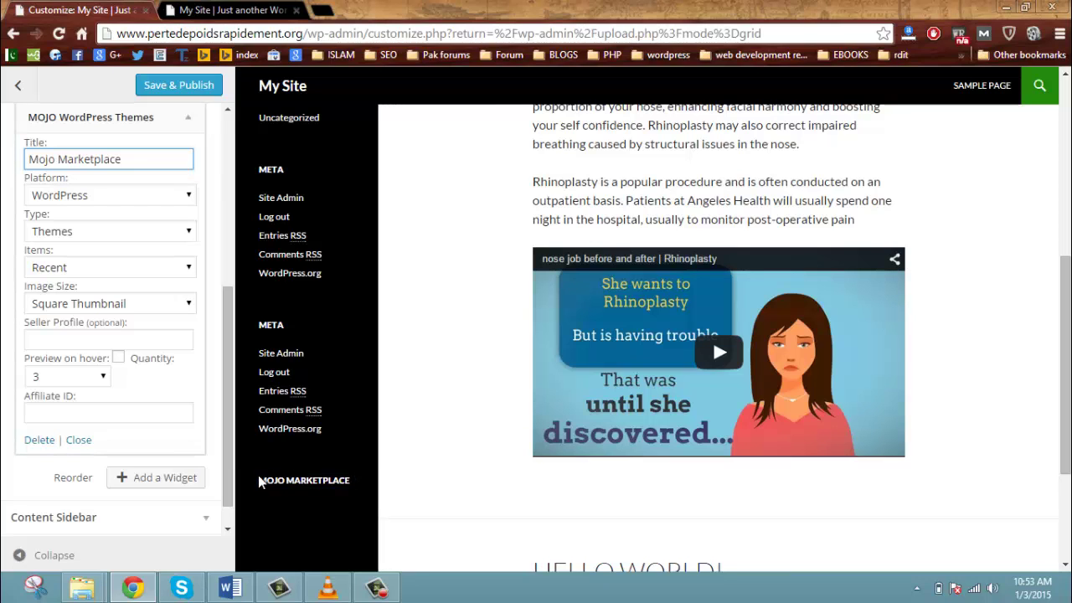
{"action": "left_click_drag", "start_coordinate": [259, 479], "coordinate": [358, 489]}
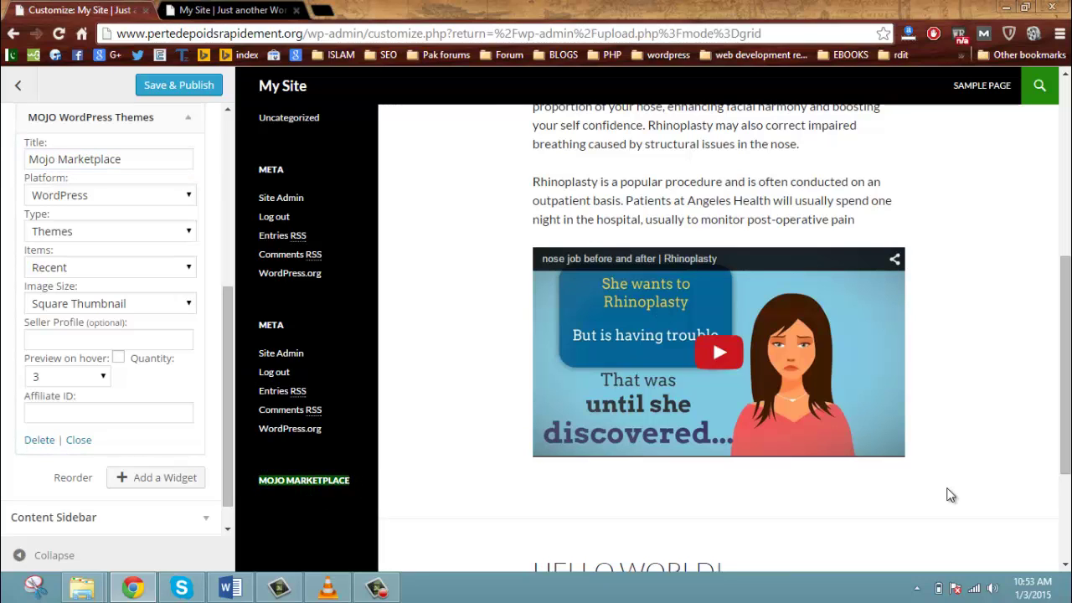
{"action": "left_click_drag", "start_coordinate": [1066, 444], "coordinate": [1068, 297]}
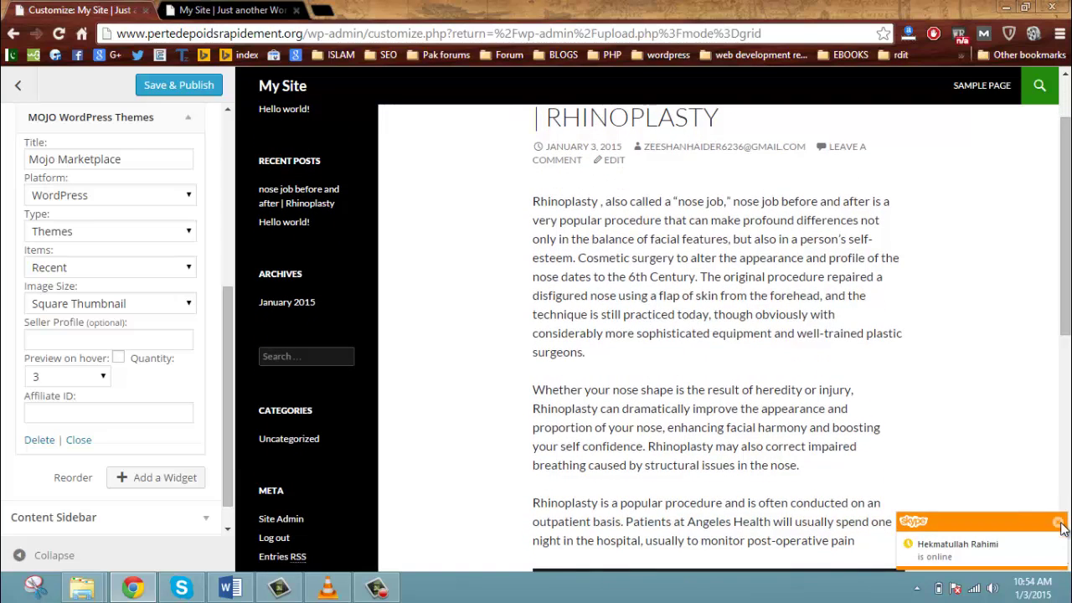
{"action": "left_click", "coordinate": [1058, 522]}
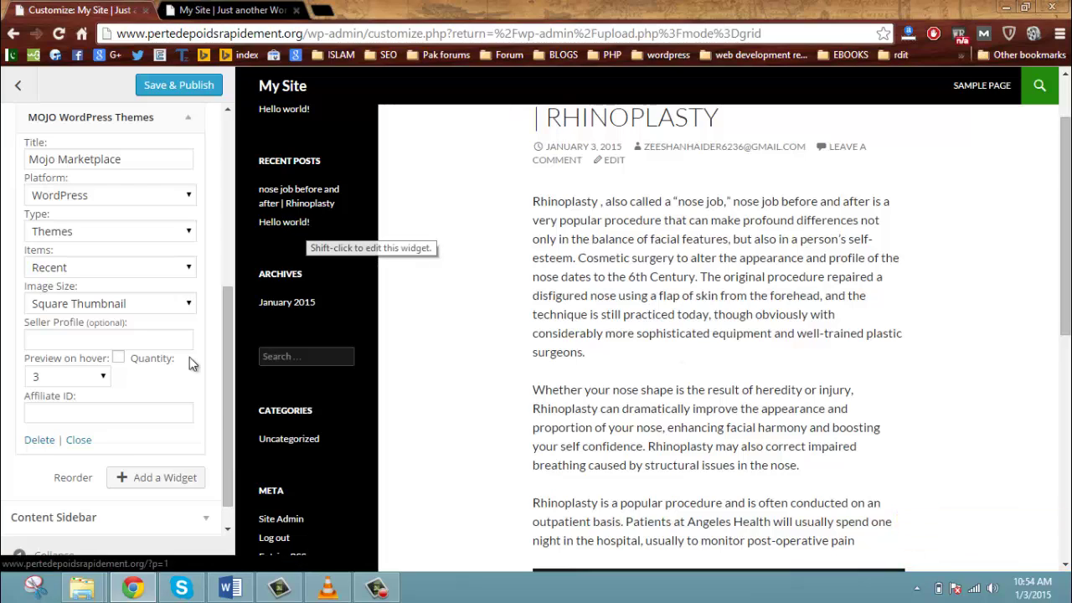
{"action": "left_click_drag", "start_coordinate": [232, 383], "coordinate": [236, 292]}
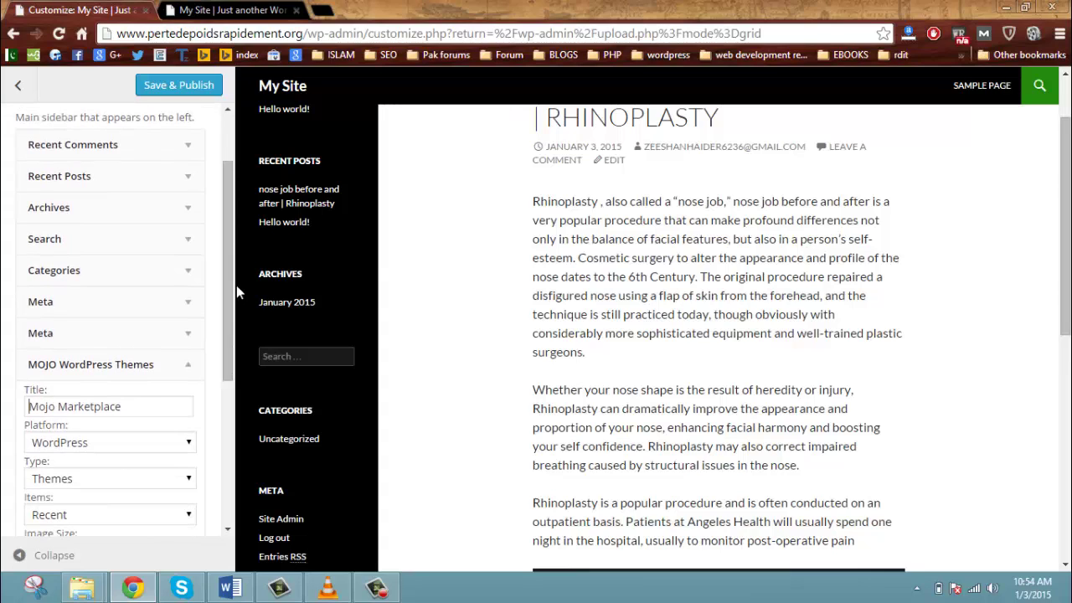
{"action": "left_click_drag", "start_coordinate": [226, 288], "coordinate": [234, 340]}
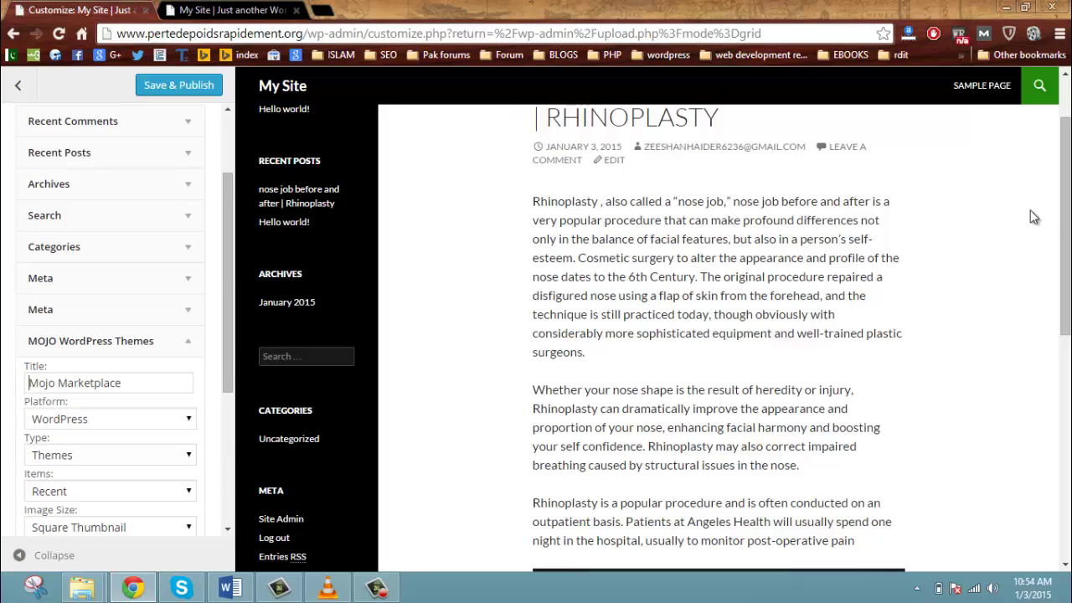
{"action": "left_click_drag", "start_coordinate": [1061, 219], "coordinate": [1067, 210]}
{"action": "scroll", "coordinate": [754, 216], "scroll_direction": "down", "scroll_amount": 1}
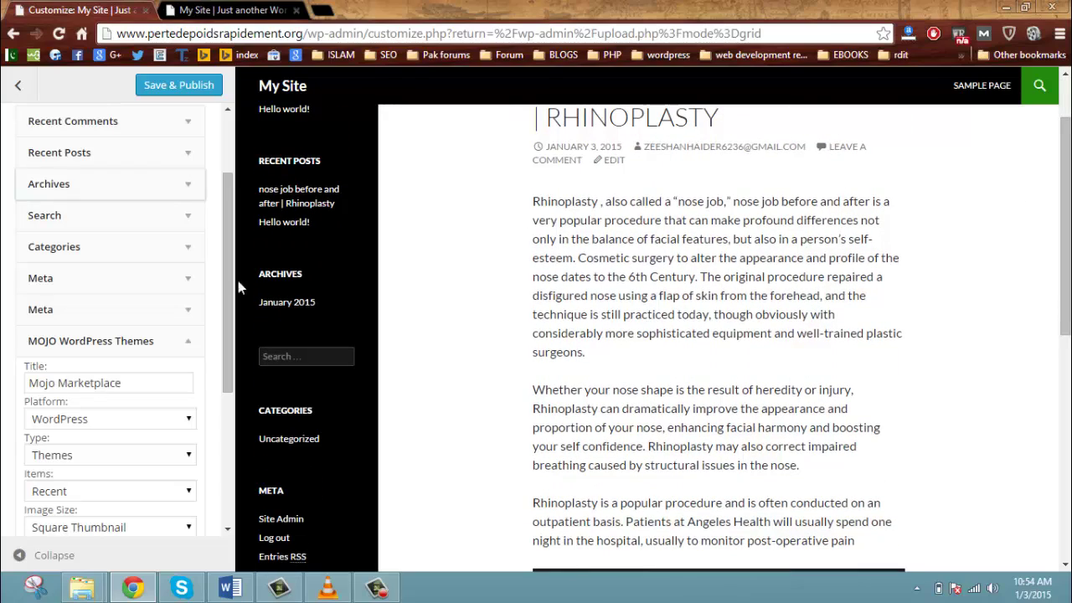